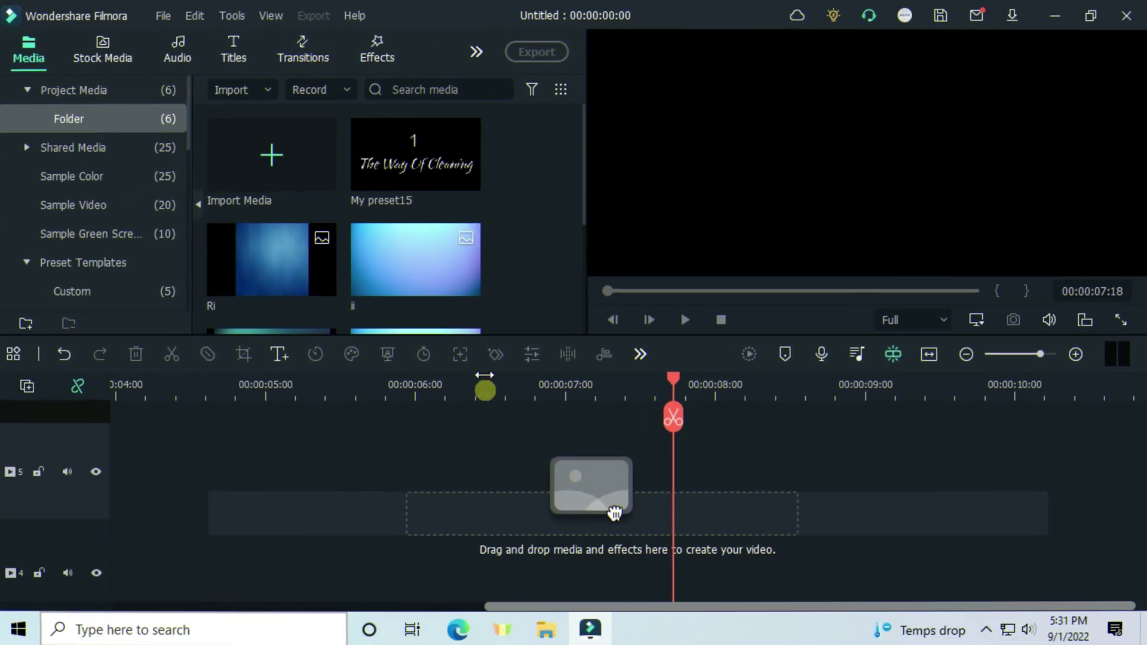
Step: Add the light blue gradient image to track 4 and trim it to about two seconds
drag(417, 263, 108, 562)
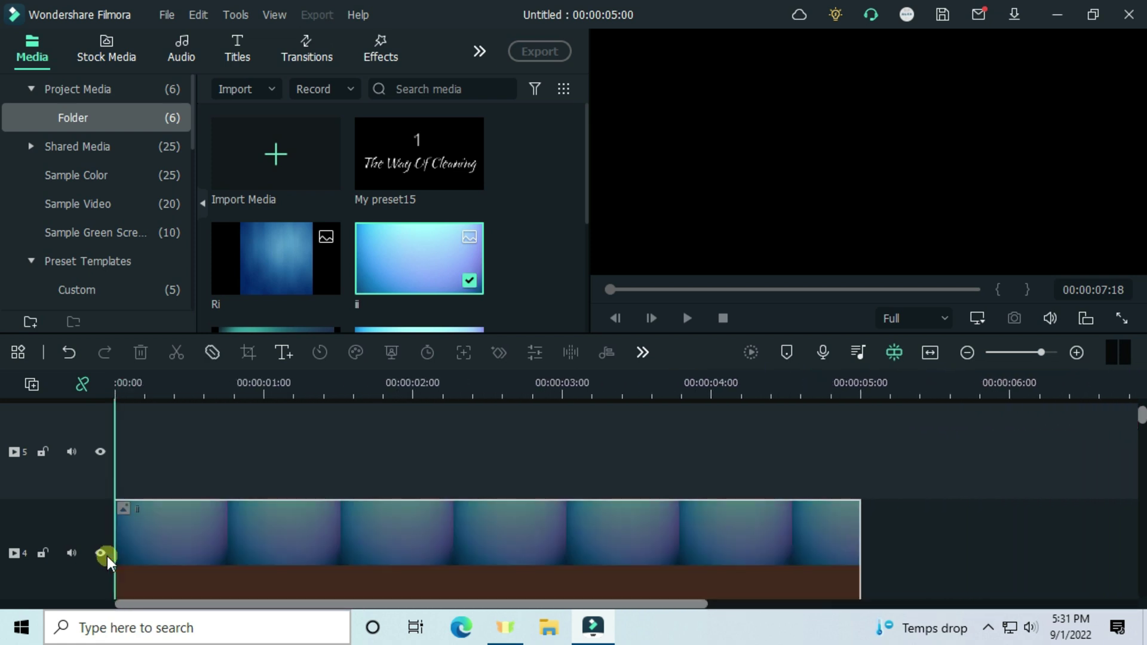
scroll(133, 560, down, 1)
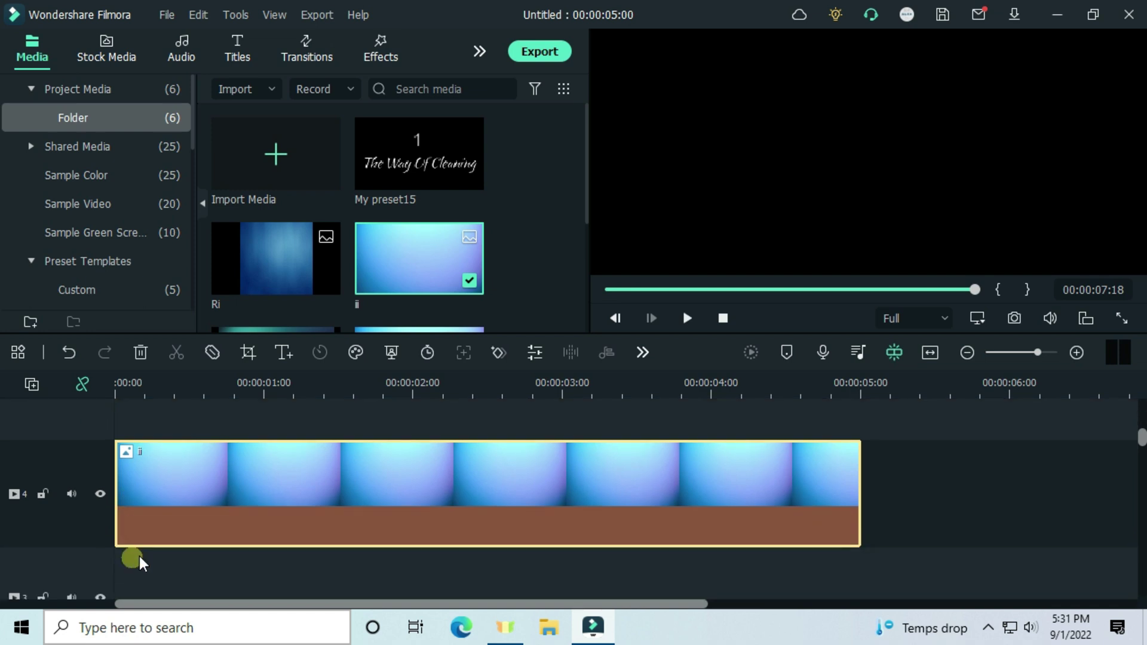
drag(860, 483, 422, 491)
Step: Add the Title 29 template on track 5 above the gradient and trim it to match
scroll(400, 508, up, 1)
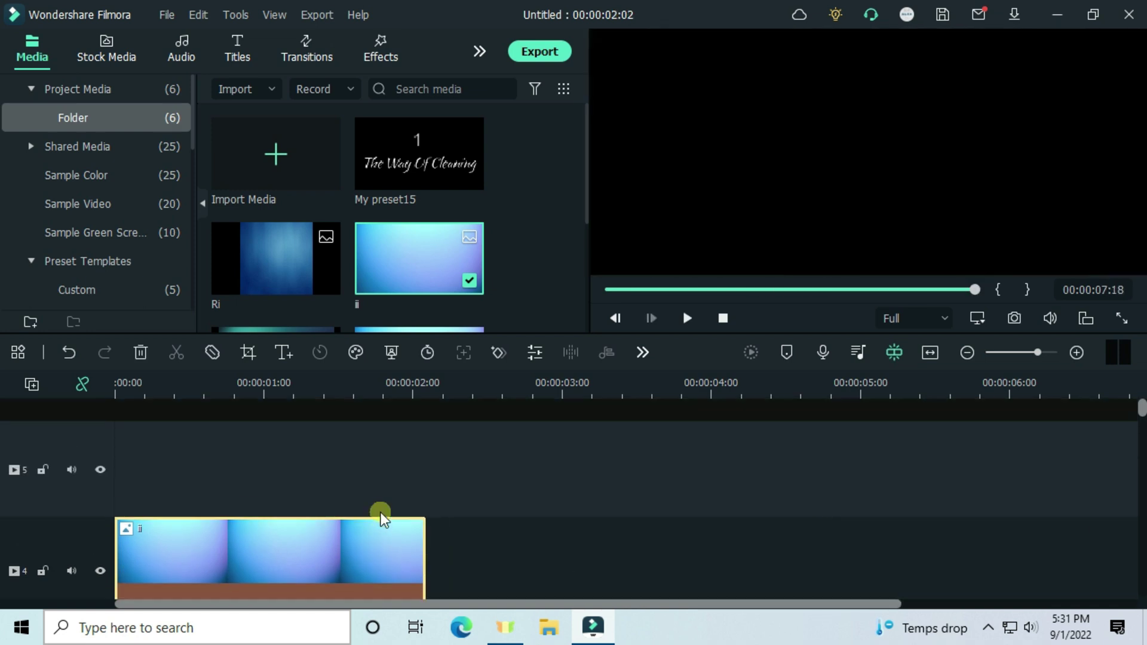
click(237, 50)
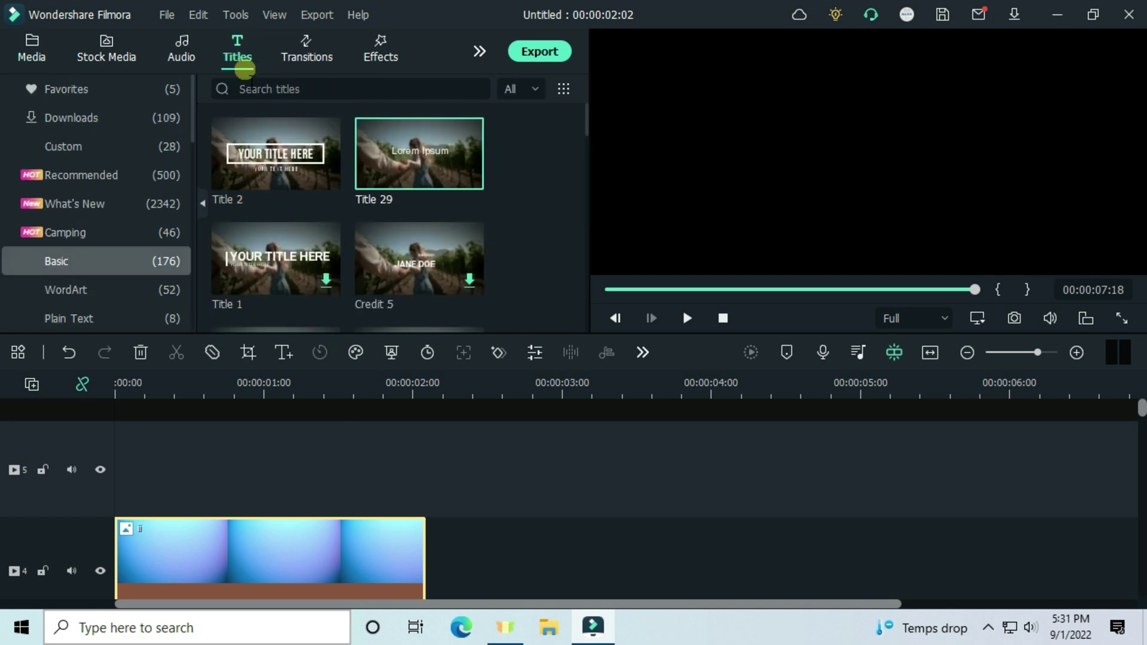
drag(414, 172, 712, 459)
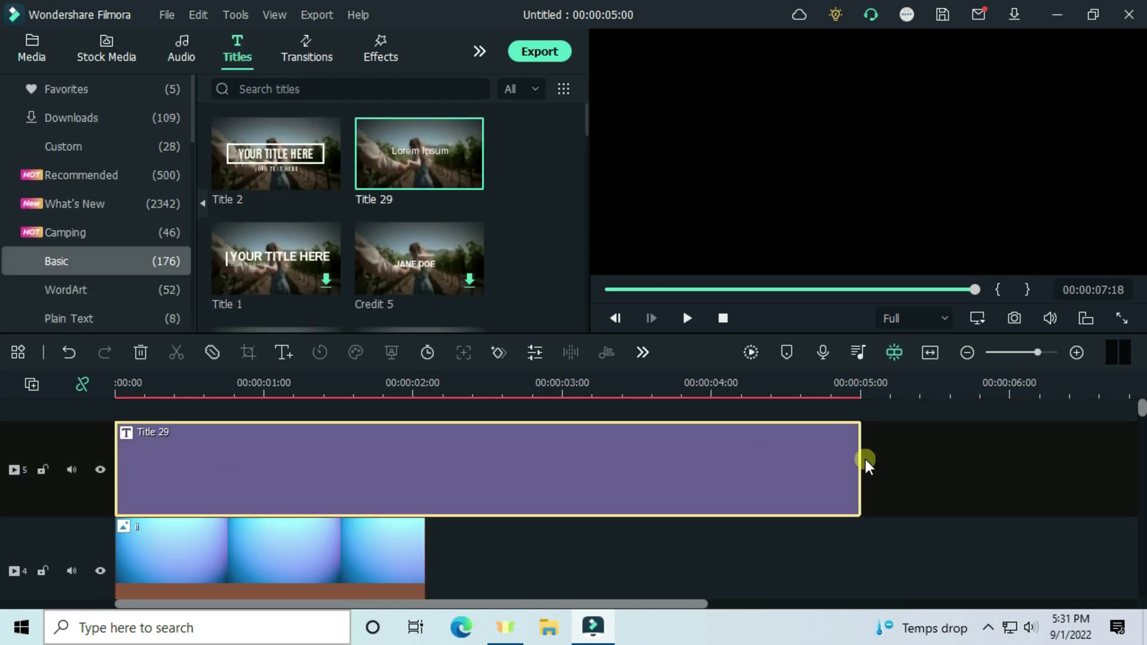
drag(861, 462, 425, 565)
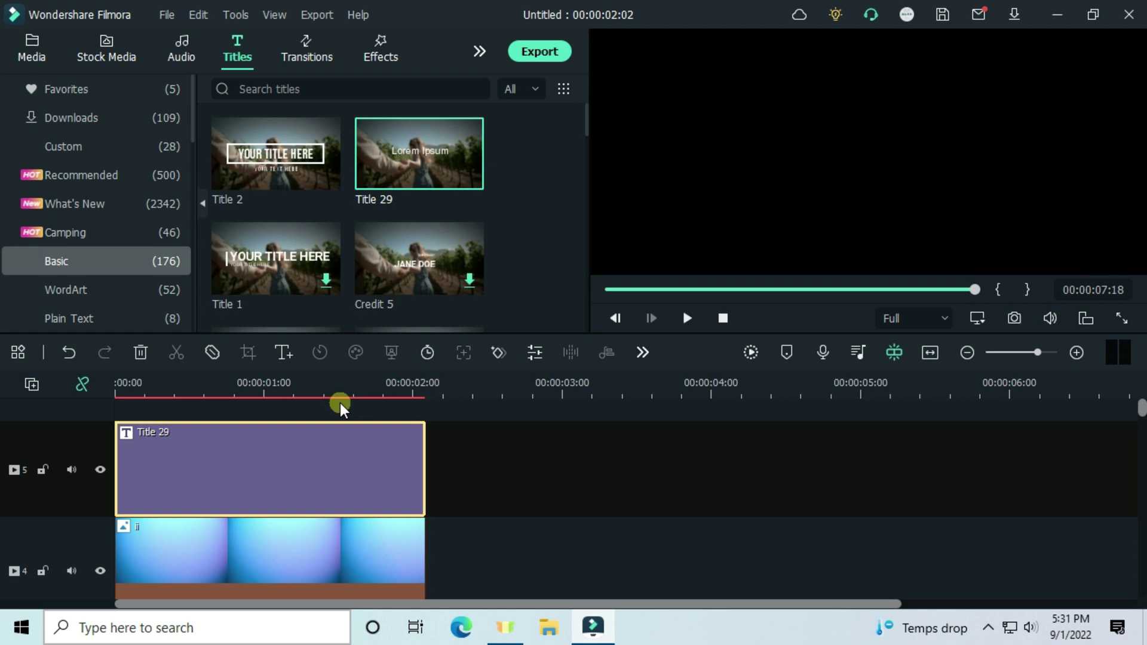
Step: Change the title text to SLICED and enlarge it in the preview
click(336, 396)
double_click(878, 146)
text(SLICED)
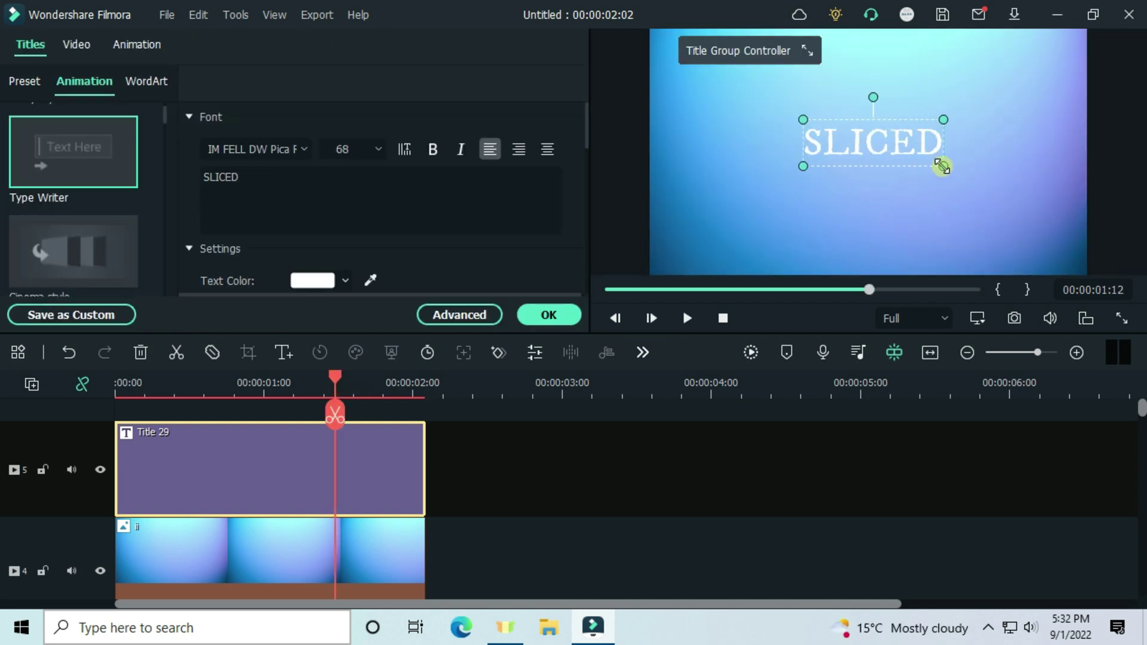
drag(943, 166, 1004, 192)
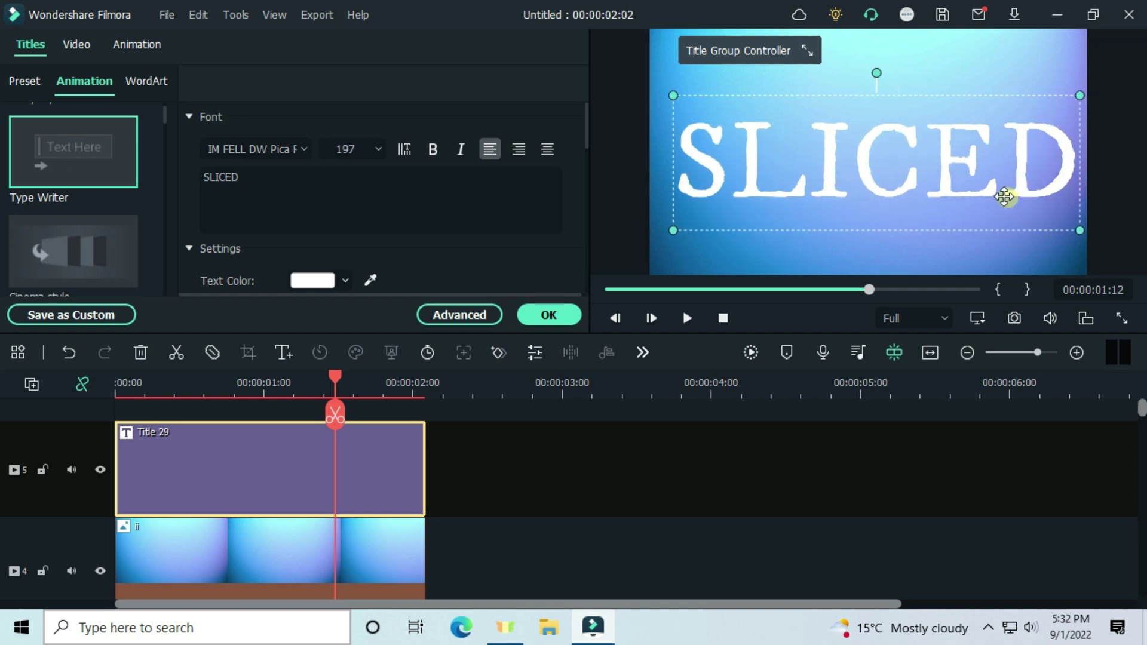
Step: Set the SLICED title font to Mark Pro Heavy
double_click(896, 203)
click(265, 152)
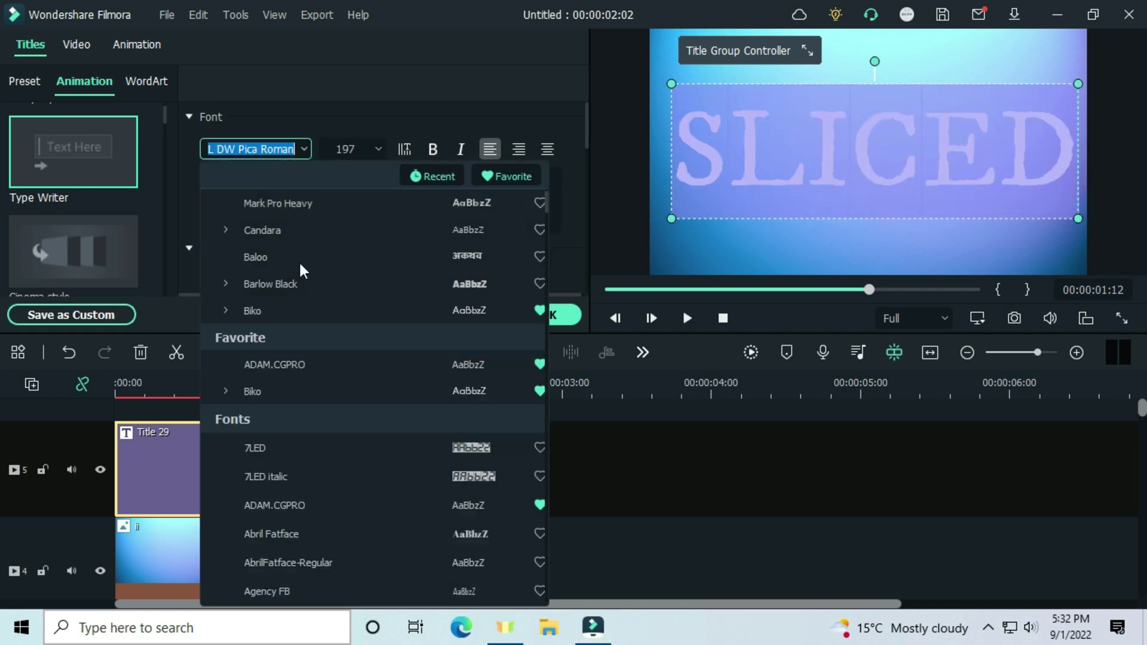
scroll(296, 215, up, 5)
scroll(274, 460, up, 10)
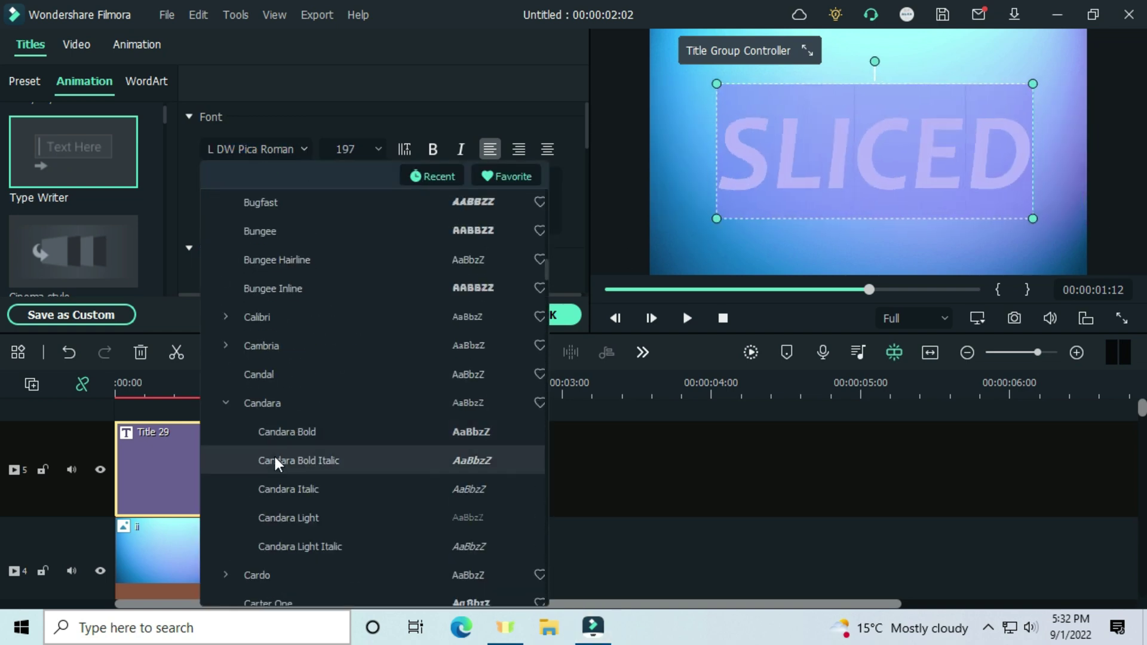
scroll(289, 187, up, 10)
click(271, 230)
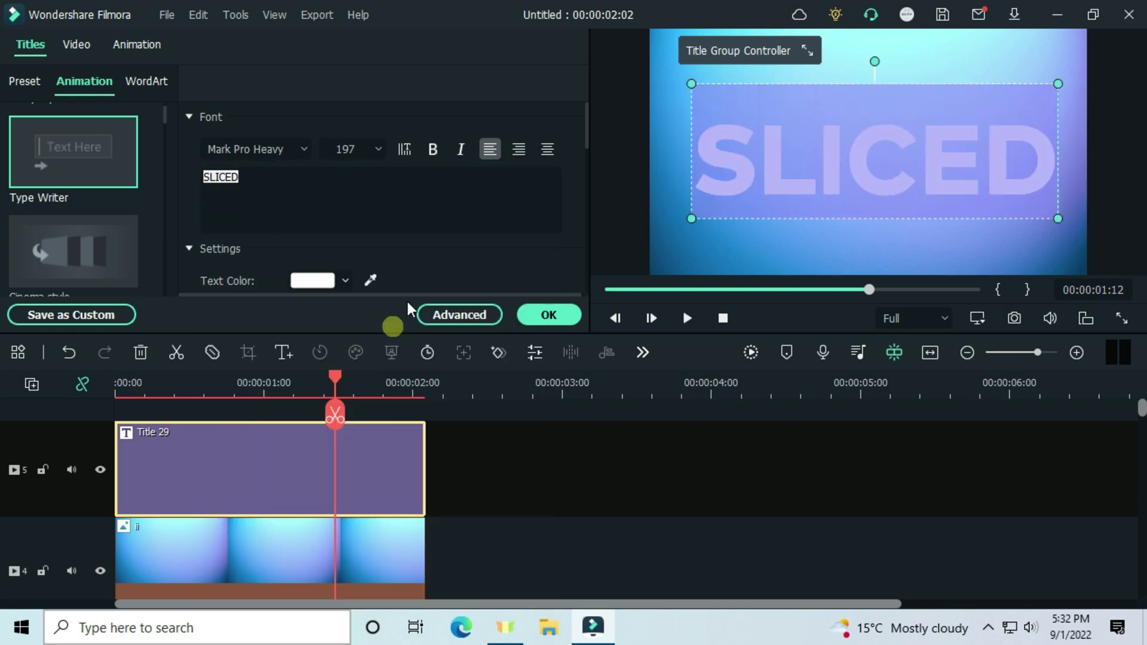
Step: Make the title text yellow and apply the Type Writer animation
click(309, 281)
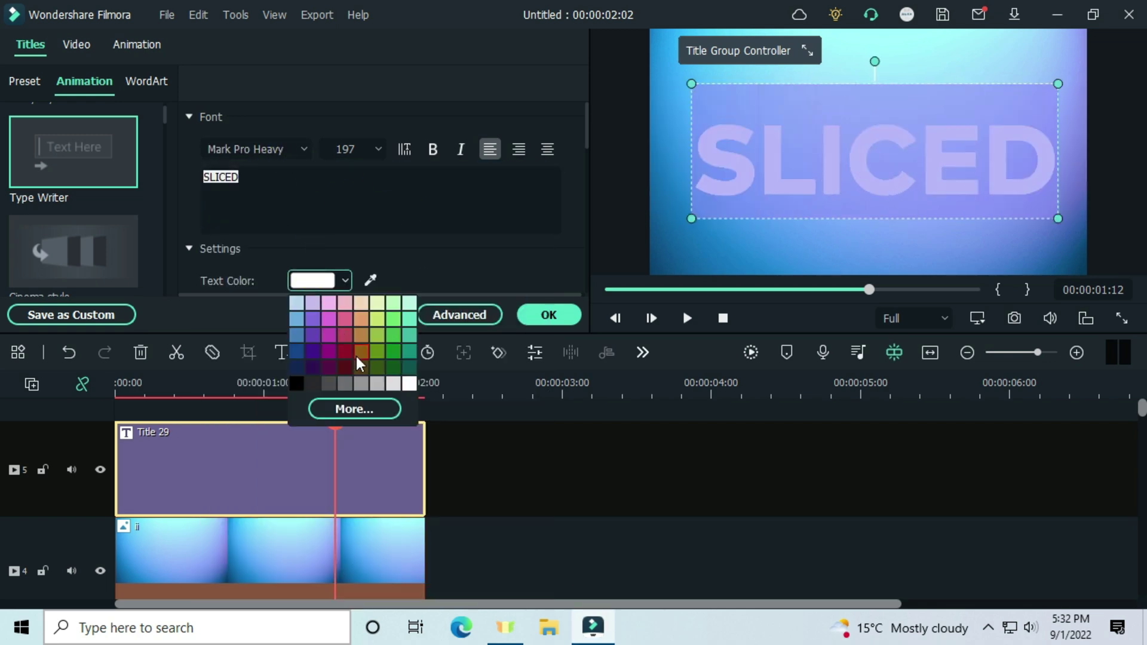
click(355, 410)
click(538, 229)
click(680, 461)
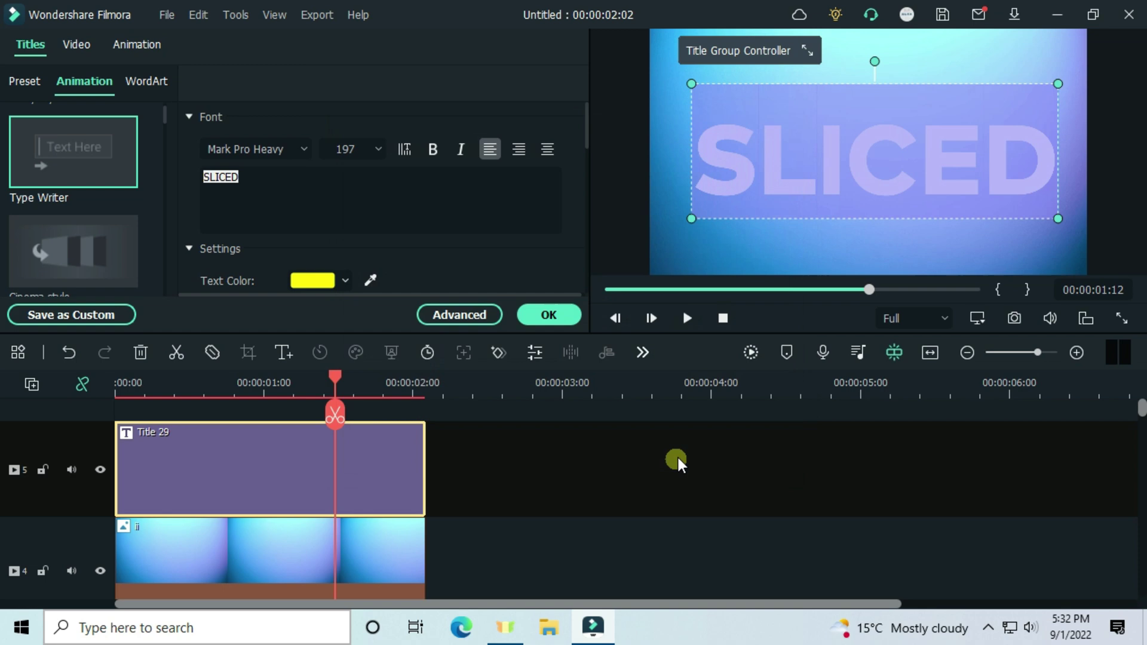
click(86, 189)
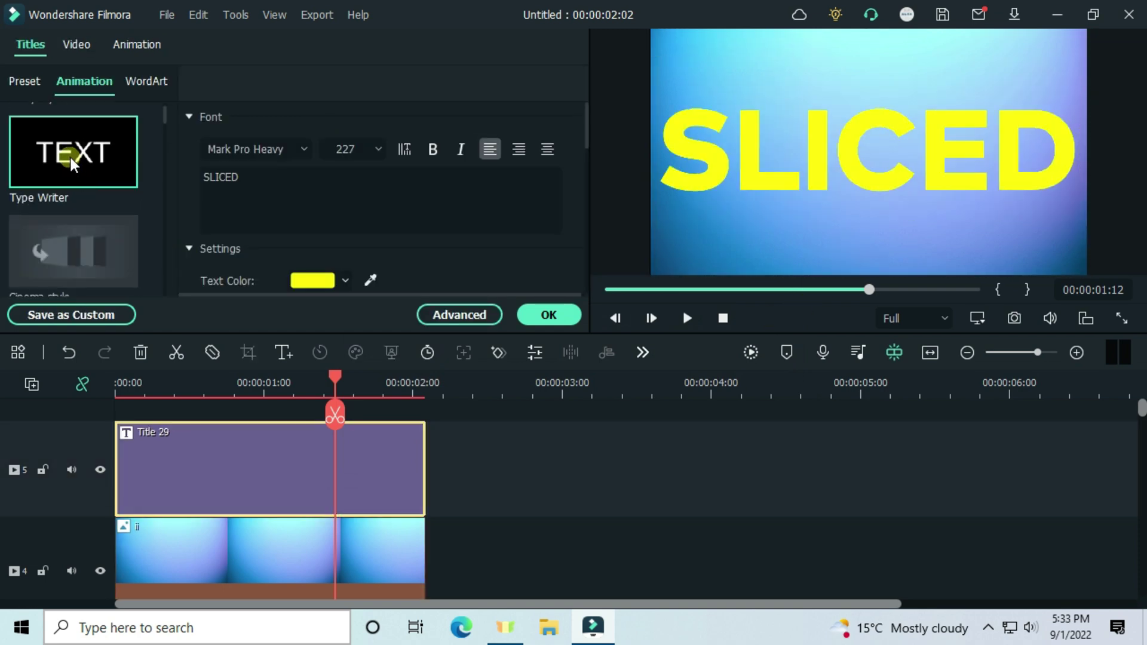
Step: In Advanced Text Edit, extend the Type Writer animation to the title clip's end and confirm
click(458, 323)
drag(485, 490, 595, 513)
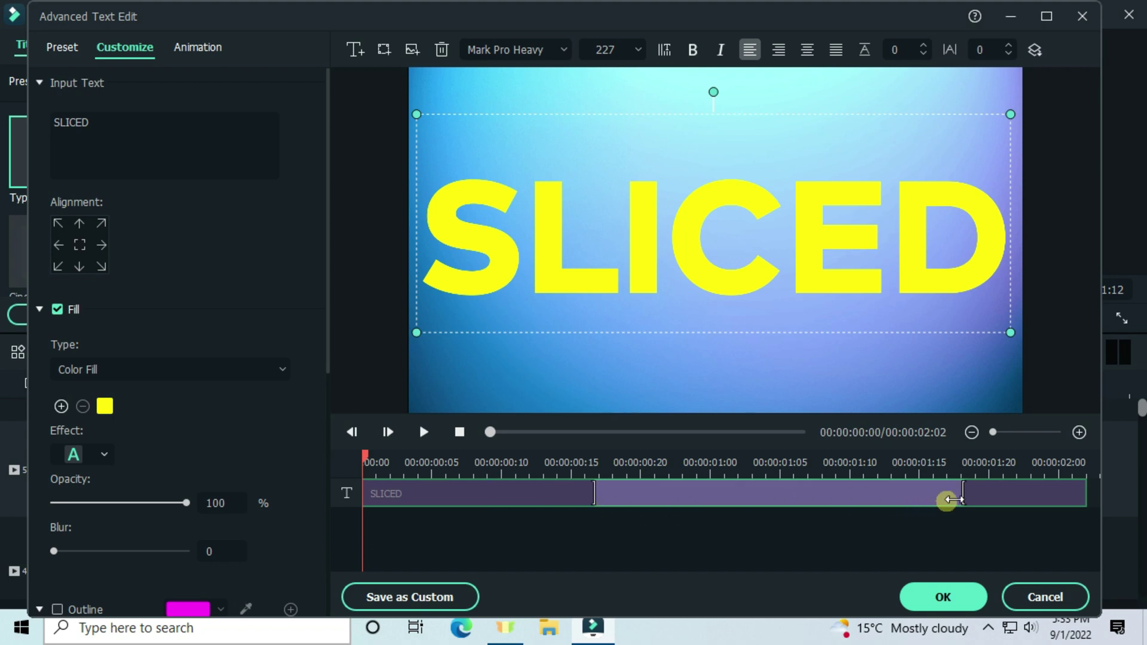
drag(953, 500, 1086, 500)
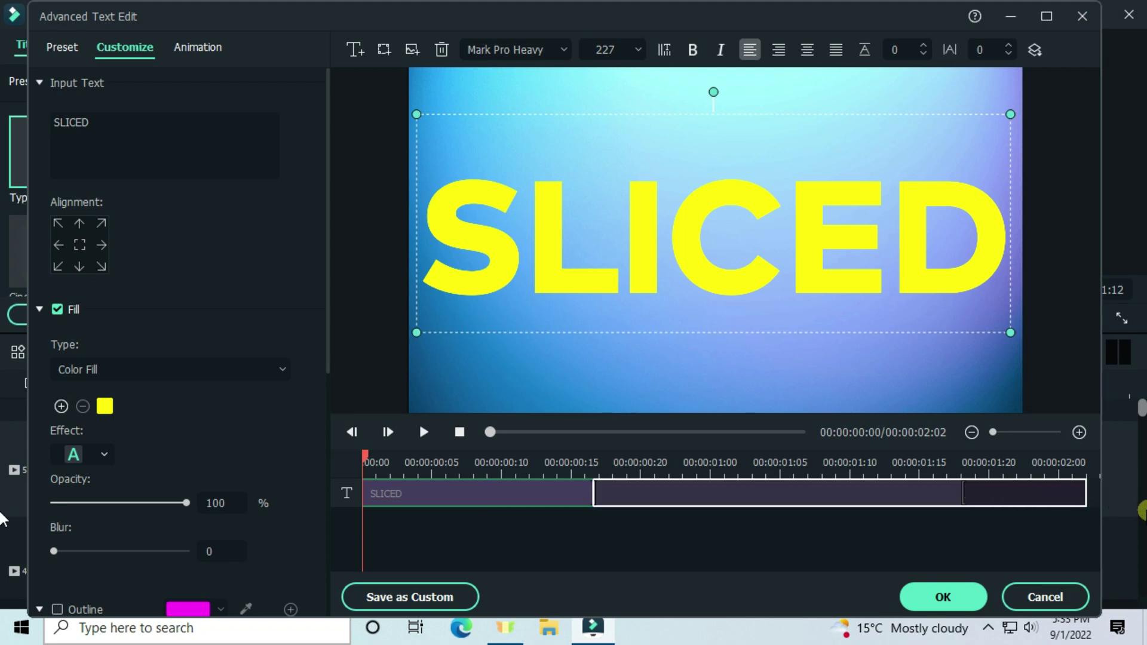
click(946, 598)
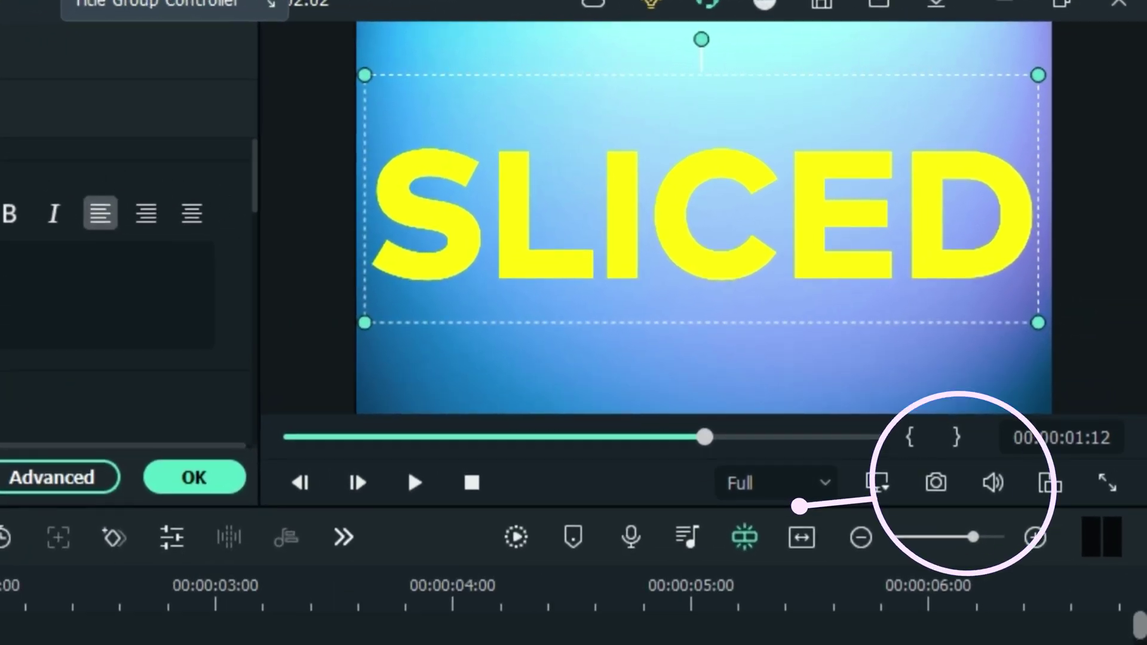
Step: Add Snapshot_343 after the gradient clip on track 4 and play back from about 1.5 seconds
drag(430, 305, 470, 438)
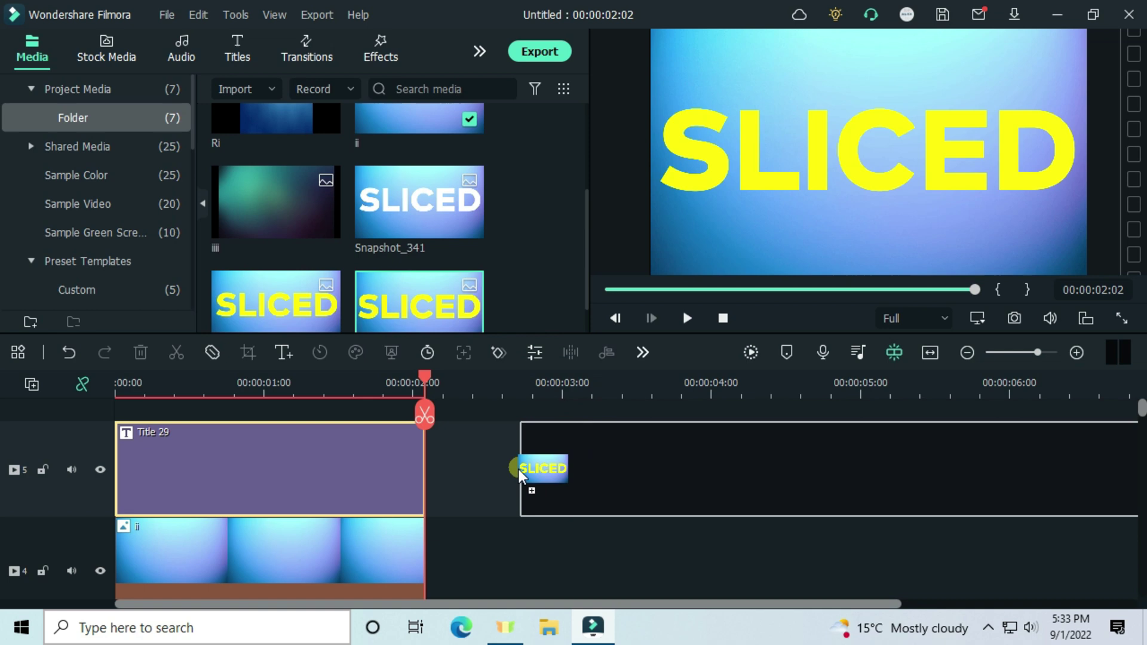
scroll(564, 389, down, 2)
scroll(454, 466, down, 2)
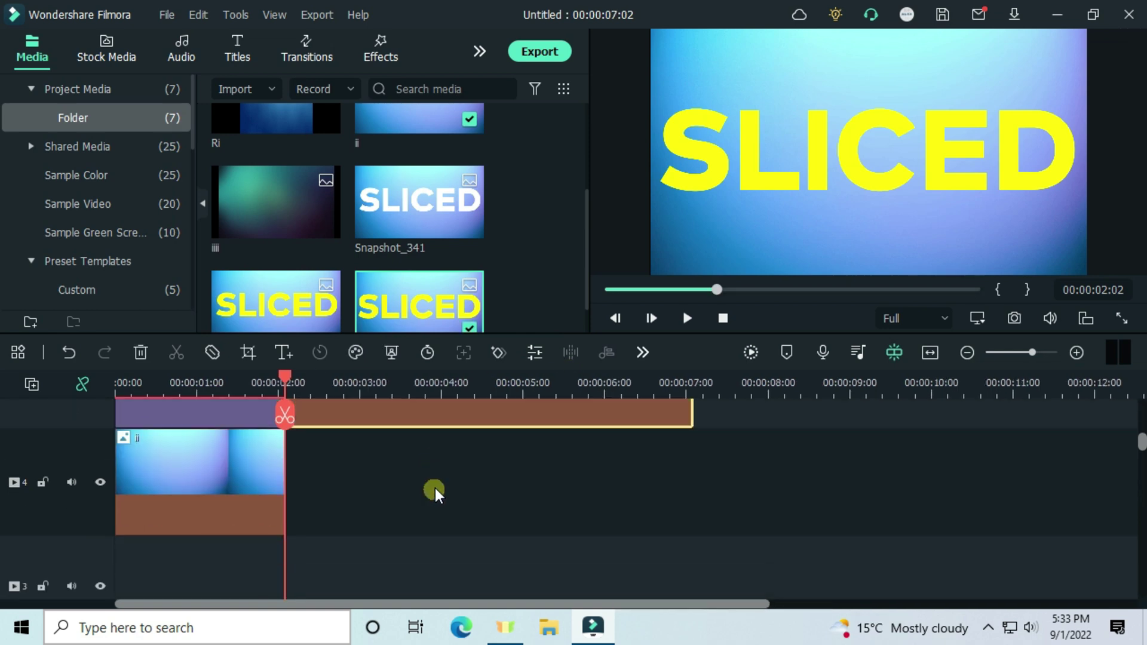
scroll(431, 469, up, 2)
drag(292, 379, 236, 383)
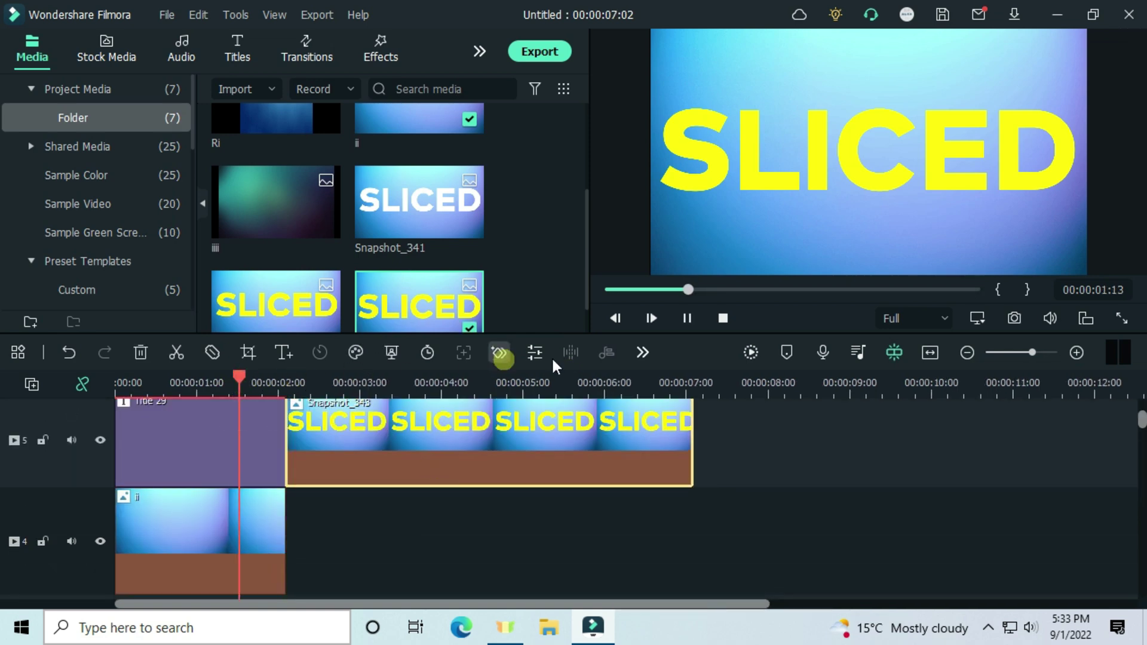
key(space)
key(space)
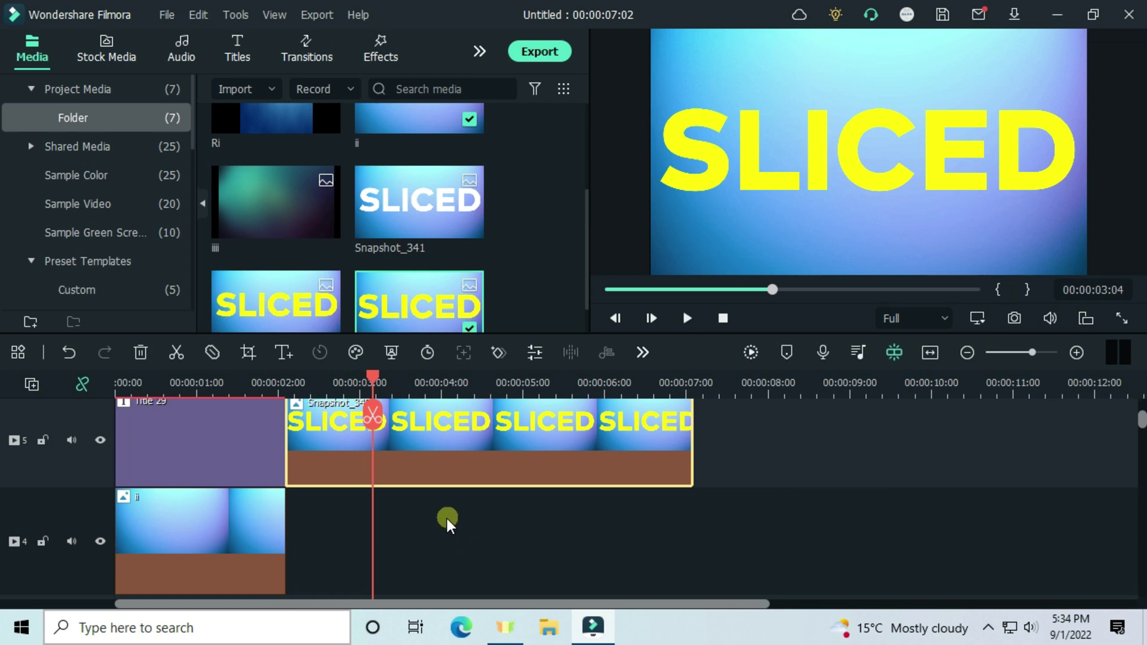
Step: Place the snapshot on the timeline again and move it onto a new track above
scroll(447, 521, down, 1)
drag(425, 308, 295, 544)
scroll(404, 517, up, 1)
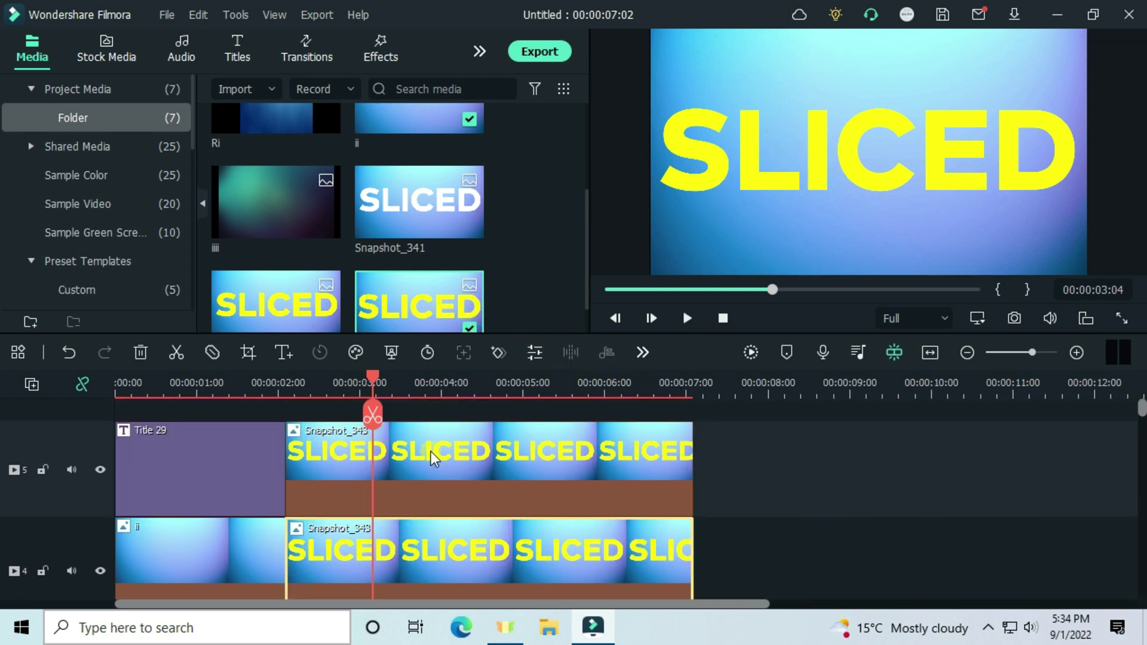
drag(434, 459, 447, 399)
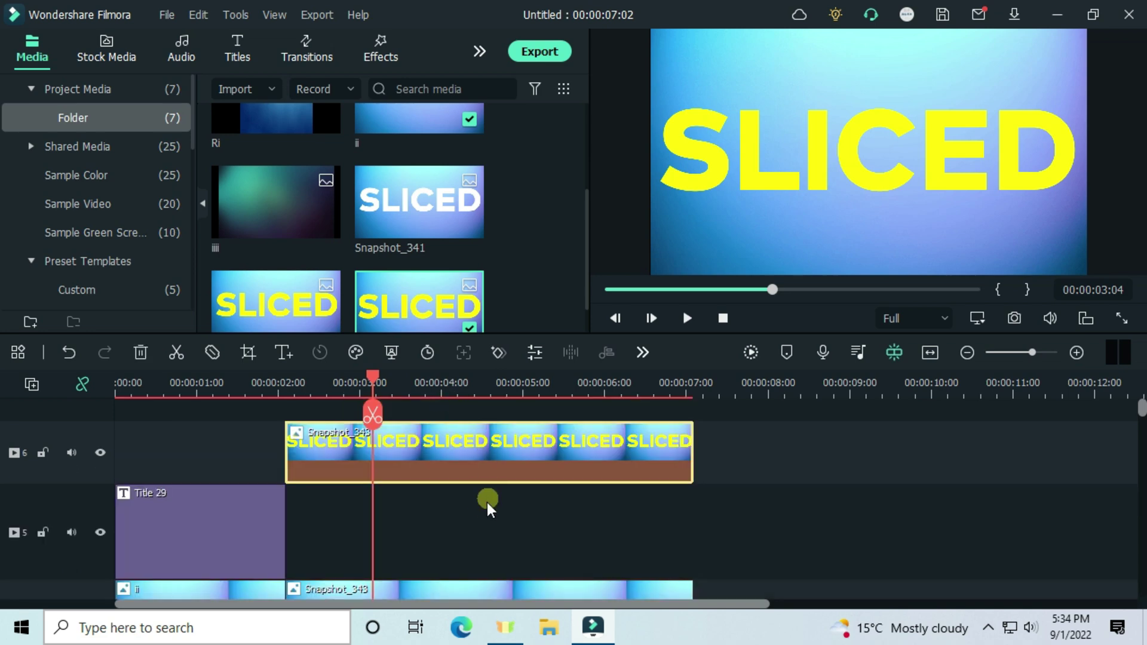
scroll(537, 512, down, 3)
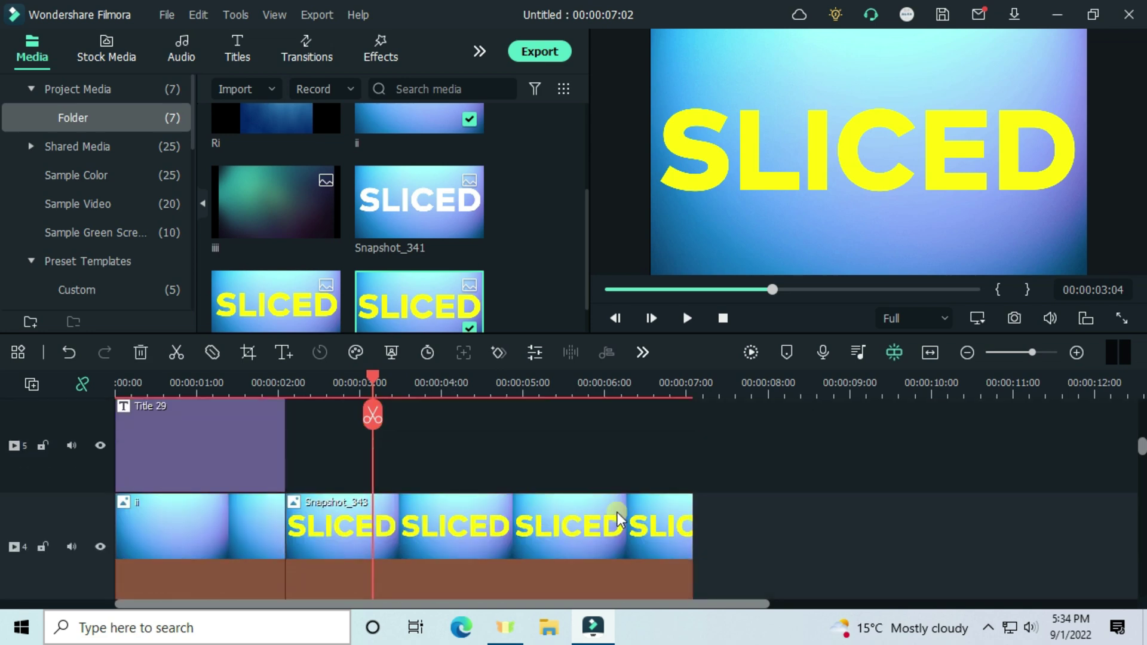
Step: Change the Snapshot_343 clip's opacity, entering 50, and confirm the settings
double_click(544, 544)
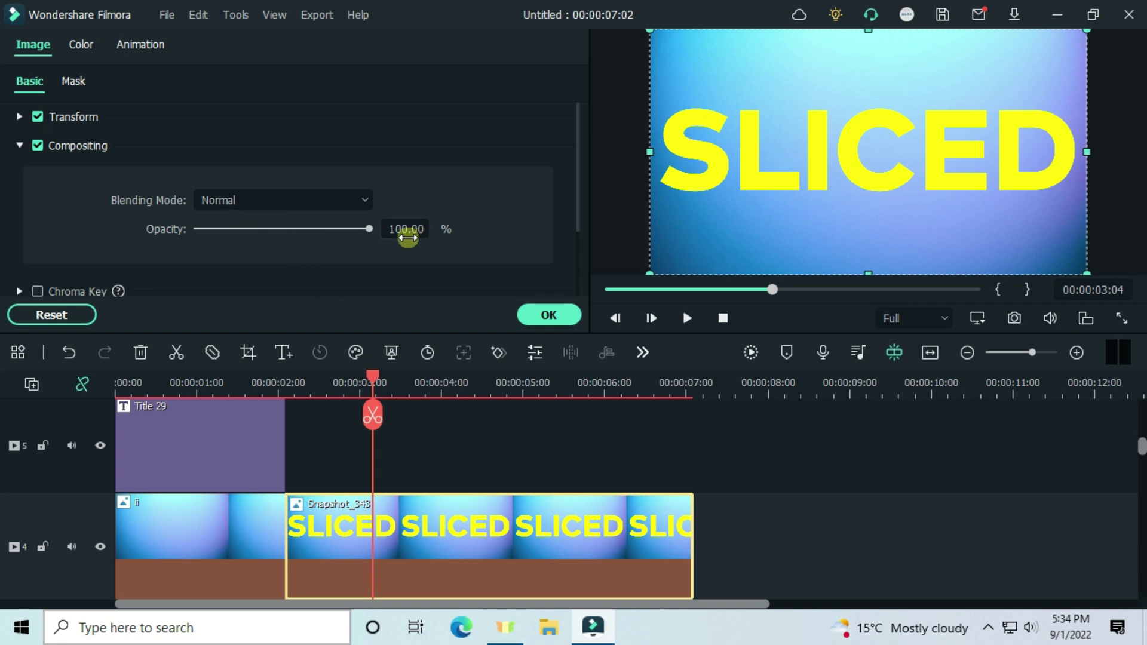
text(50)
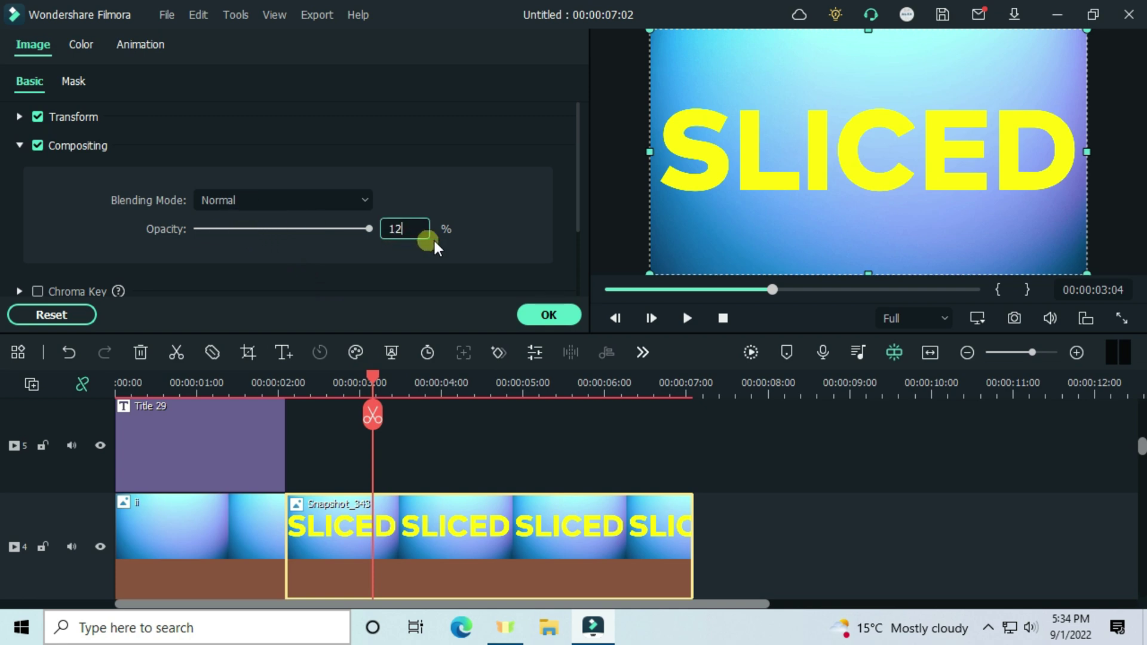
click(547, 315)
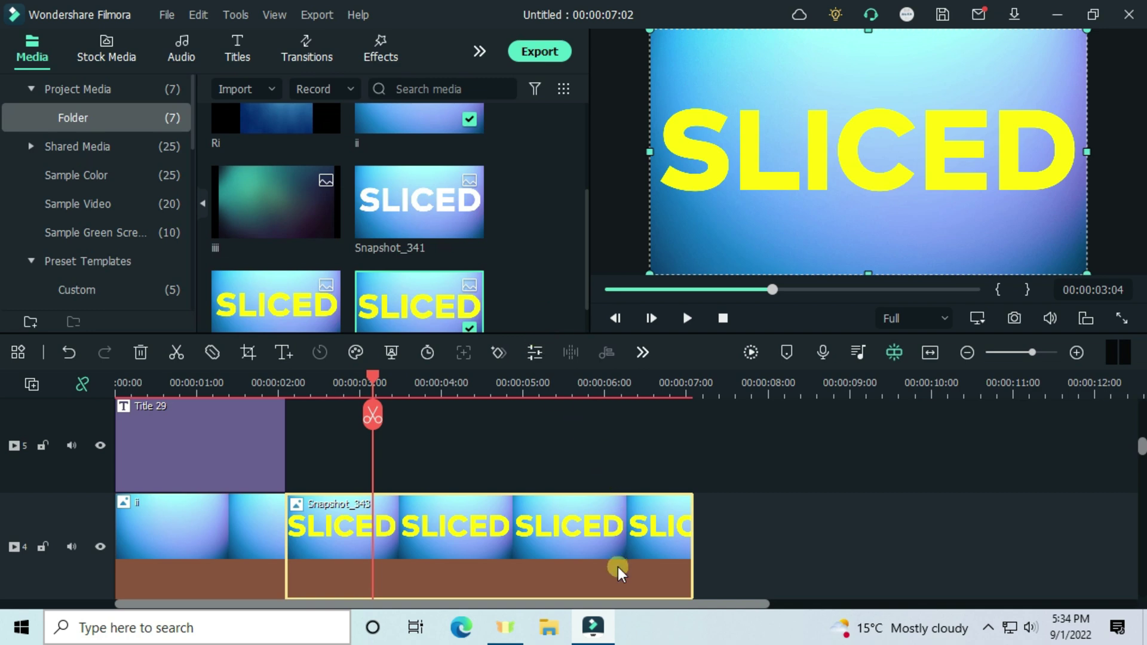
Step: Shift the snapshot clip later, then move it back right after the gradient clip
drag(617, 568, 754, 555)
click(743, 383)
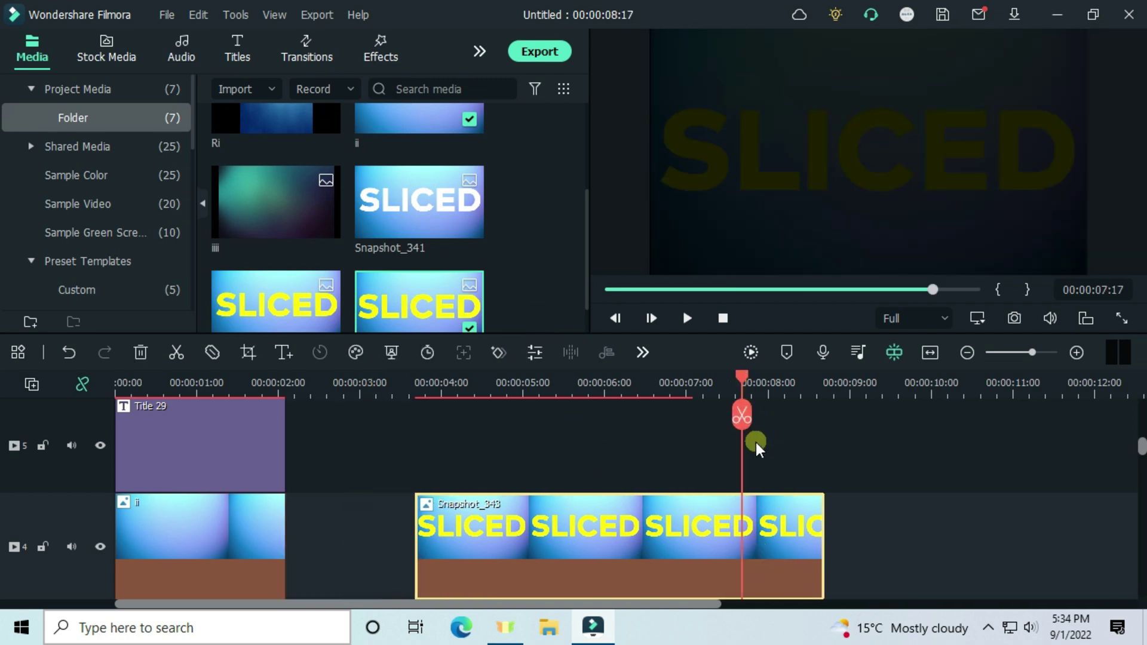
drag(702, 546, 558, 531)
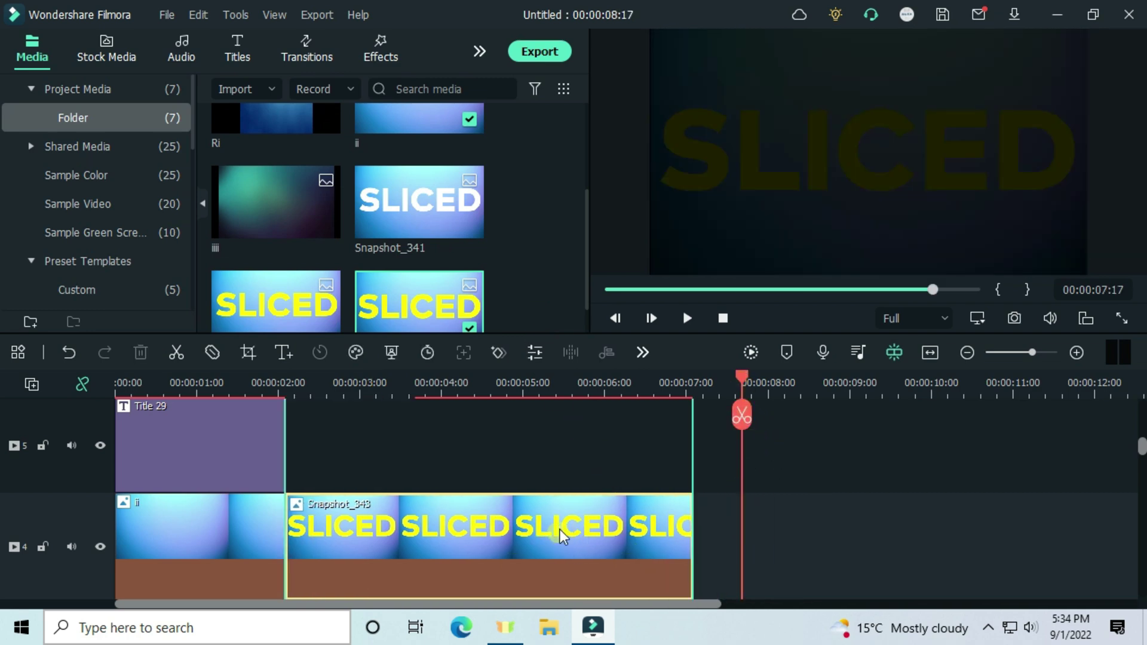
Step: Place a Black sample colour clip above the SLICED snapshot at 00:00:02:16
click(330, 385)
click(96, 177)
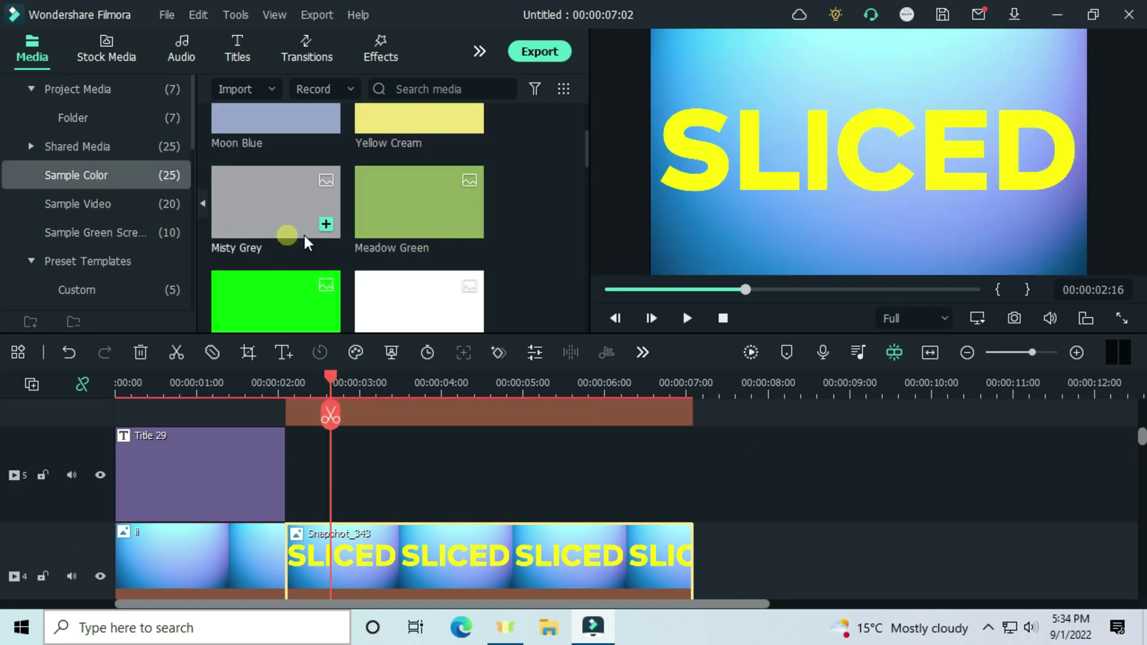
scroll(348, 230, down, 4)
scroll(351, 231, up, 2)
drag(389, 238, 316, 484)
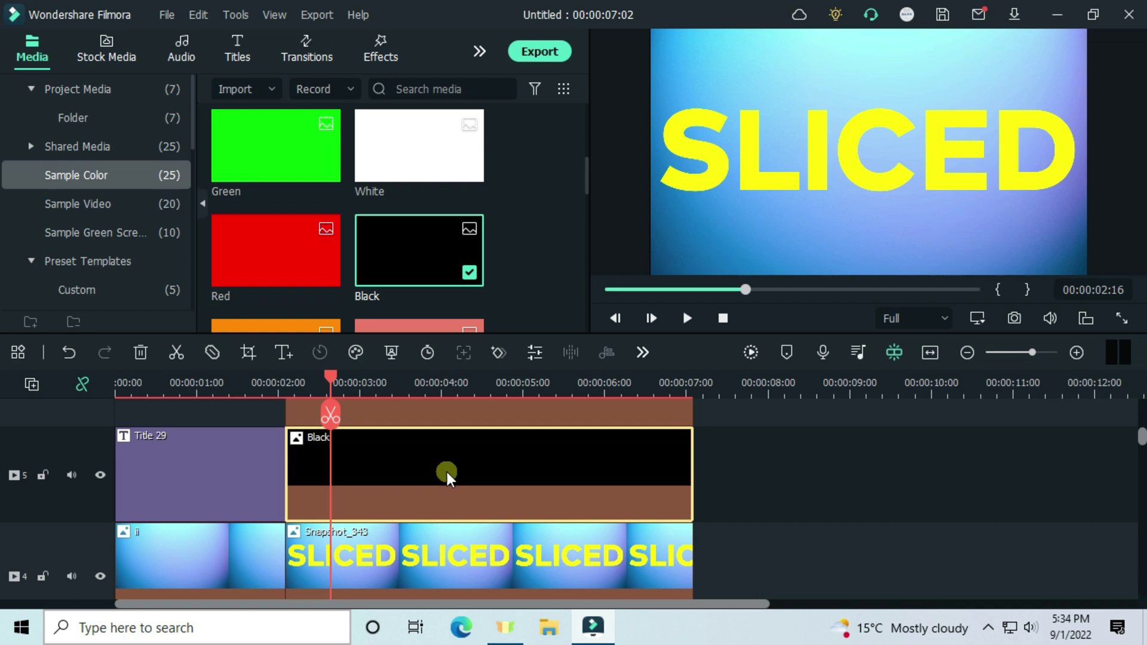
Step: Set the black colour clip's opacity to 50%
double_click(448, 477)
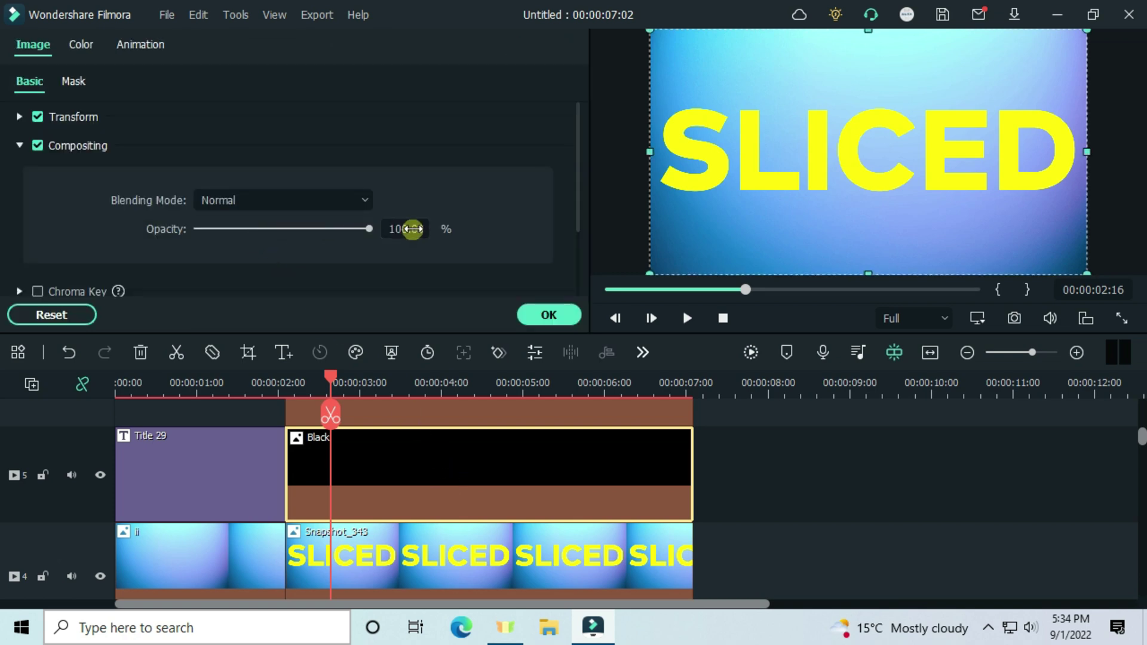
drag(415, 229, 412, 229)
text(50)
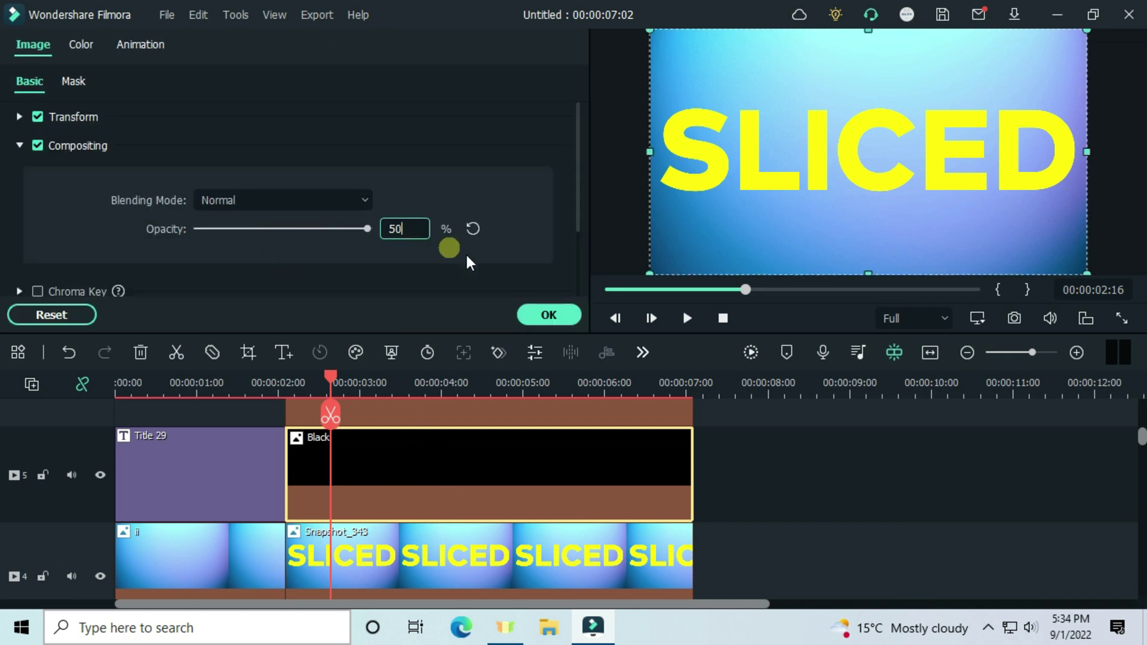
click(531, 313)
Step: Select the black clip and snapshot together and move them later in the timeline
drag(765, 463, 651, 526)
drag(652, 526, 743, 526)
click(739, 382)
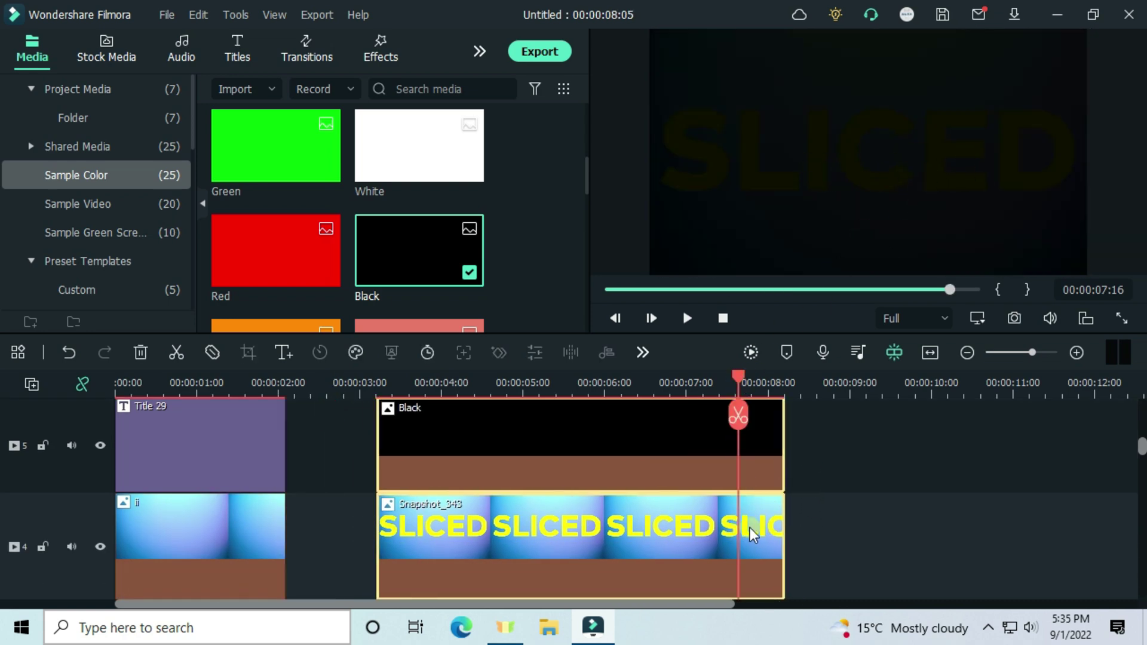
Step: Undo the clip move and apply a Single line mask to the Snapshot_343 clip
key(ctrl+z)
double_click(520, 463)
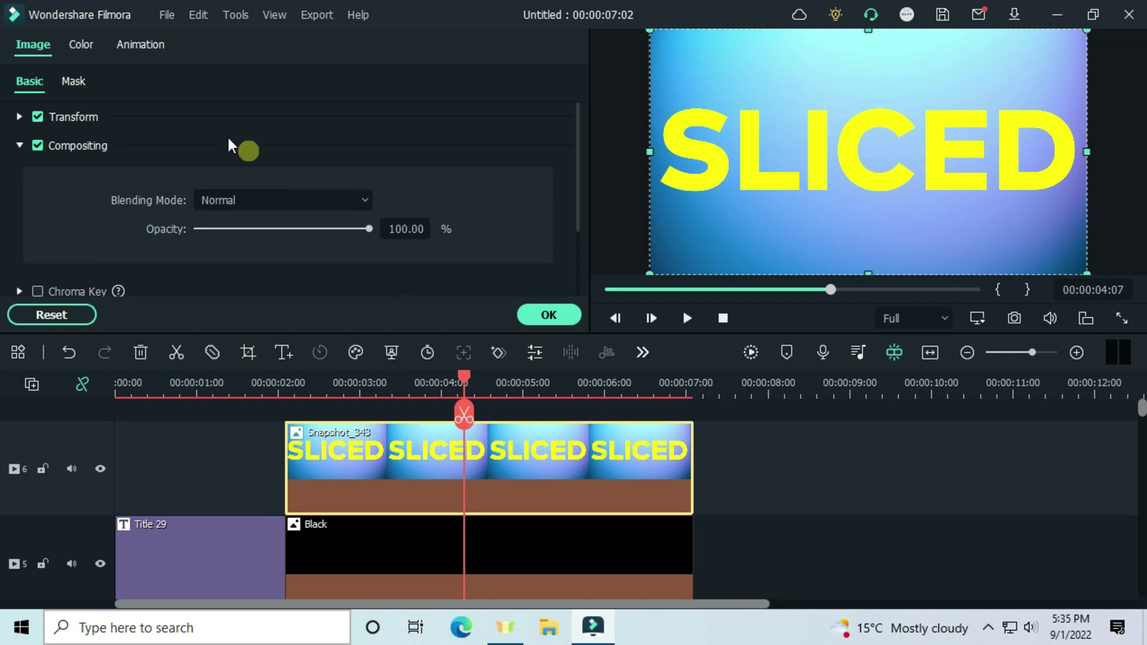
click(75, 83)
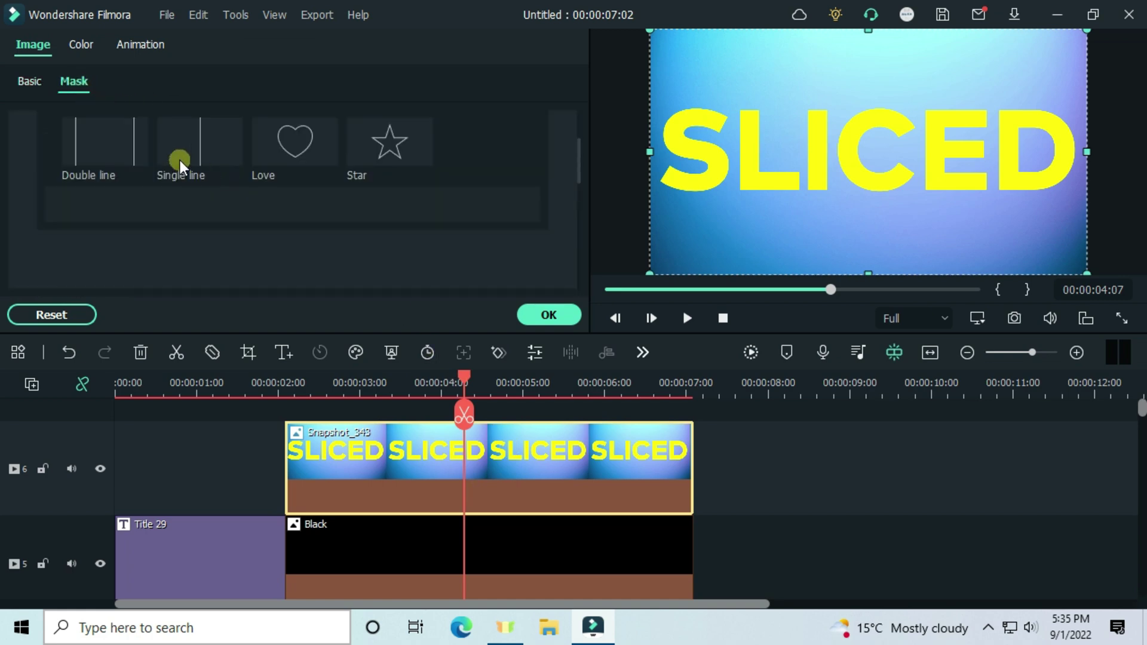
click(179, 159)
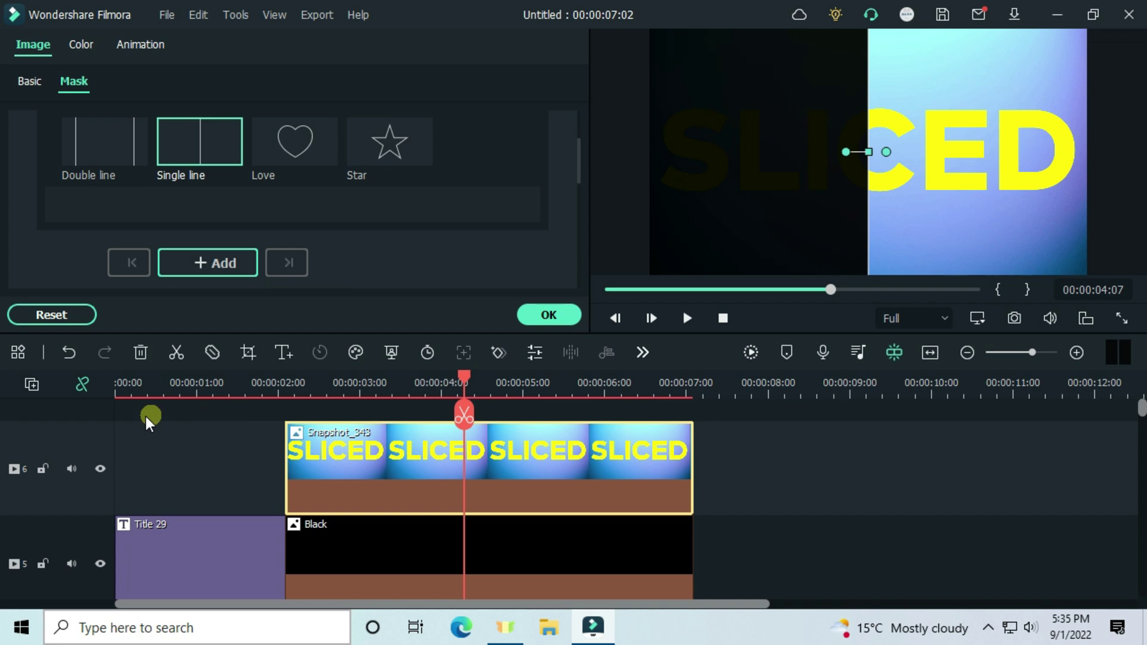
Step: Paste a copy of the masked snapshot onto a new top track, aligned with the original, and heighten the track
key(ctrl+v)
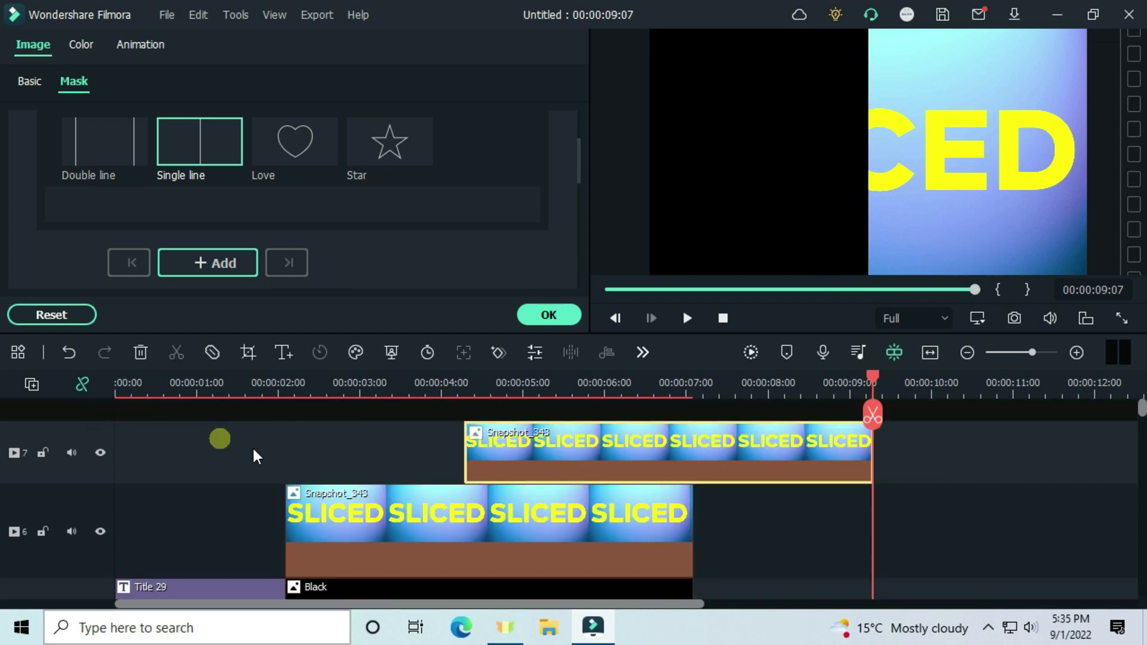
drag(578, 472, 416, 439)
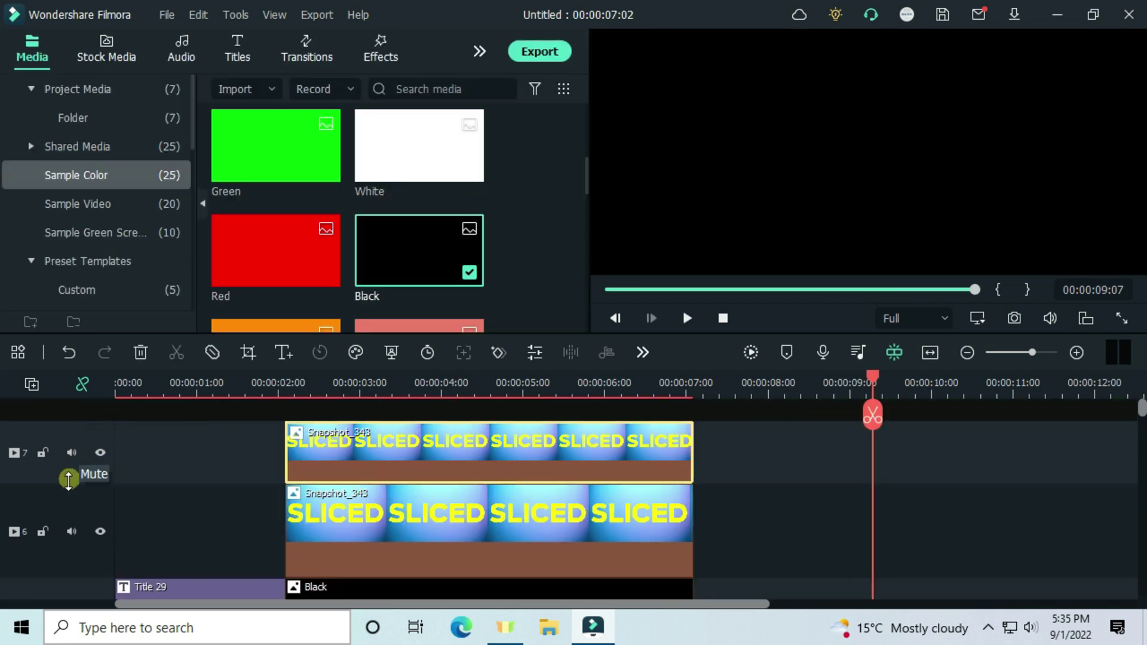
drag(74, 462, 92, 384)
Step: Give the track 7 copy's Single line mask rotation -98.99°, position X -1.3 and Y 0.6
double_click(442, 442)
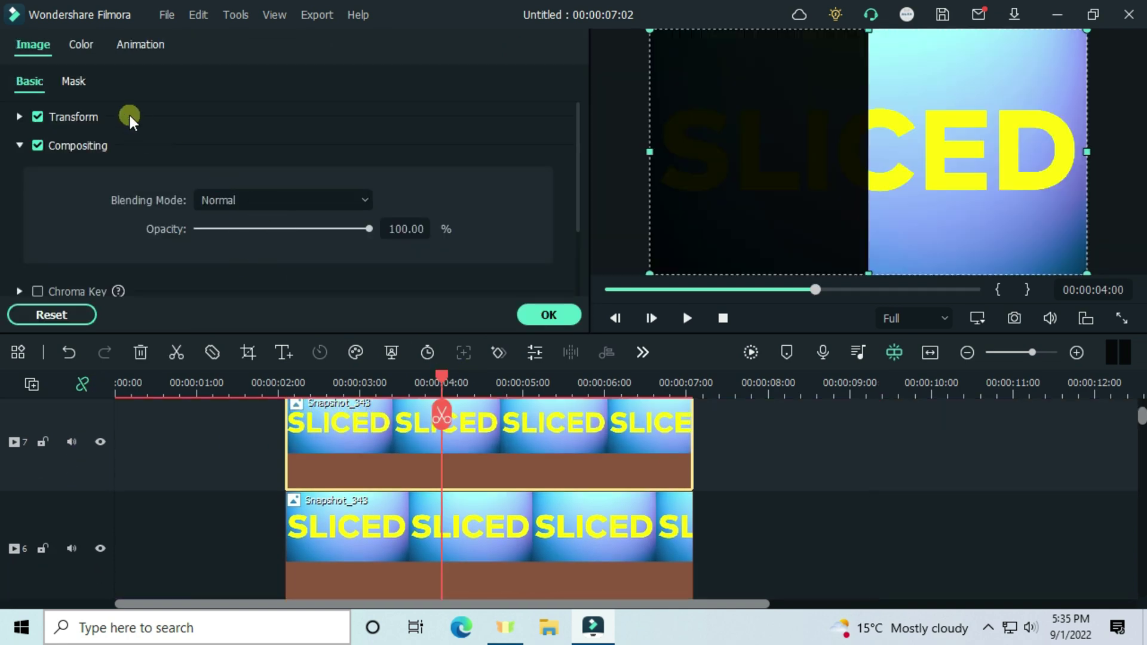
click(73, 82)
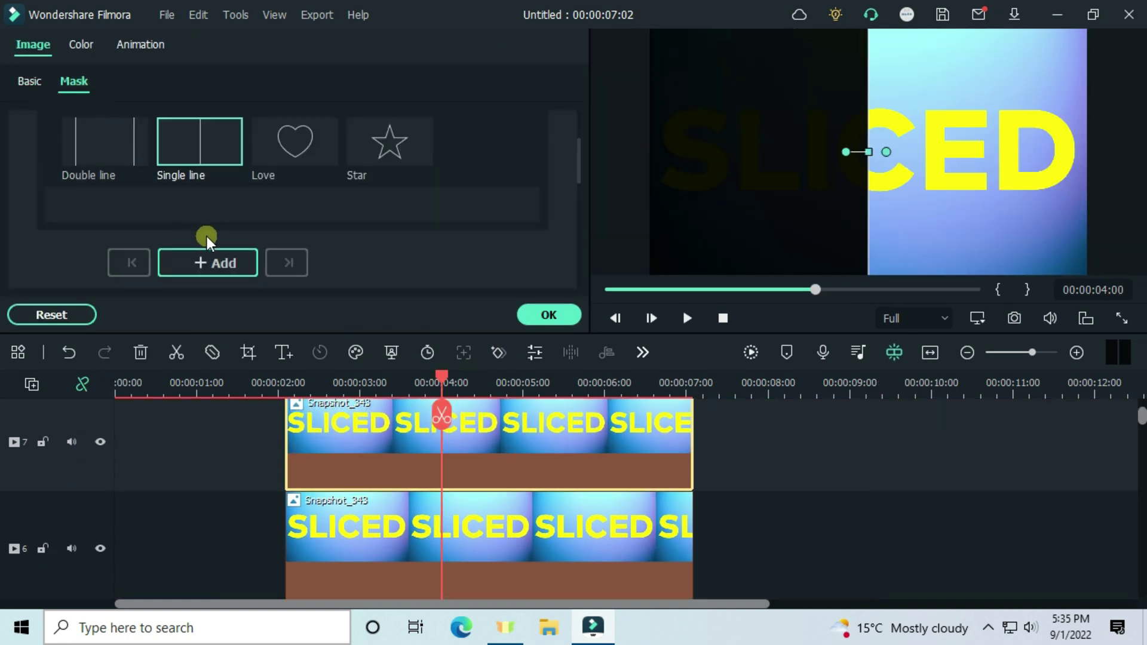
scroll(206, 239, down, 1)
scroll(208, 239, down, 1)
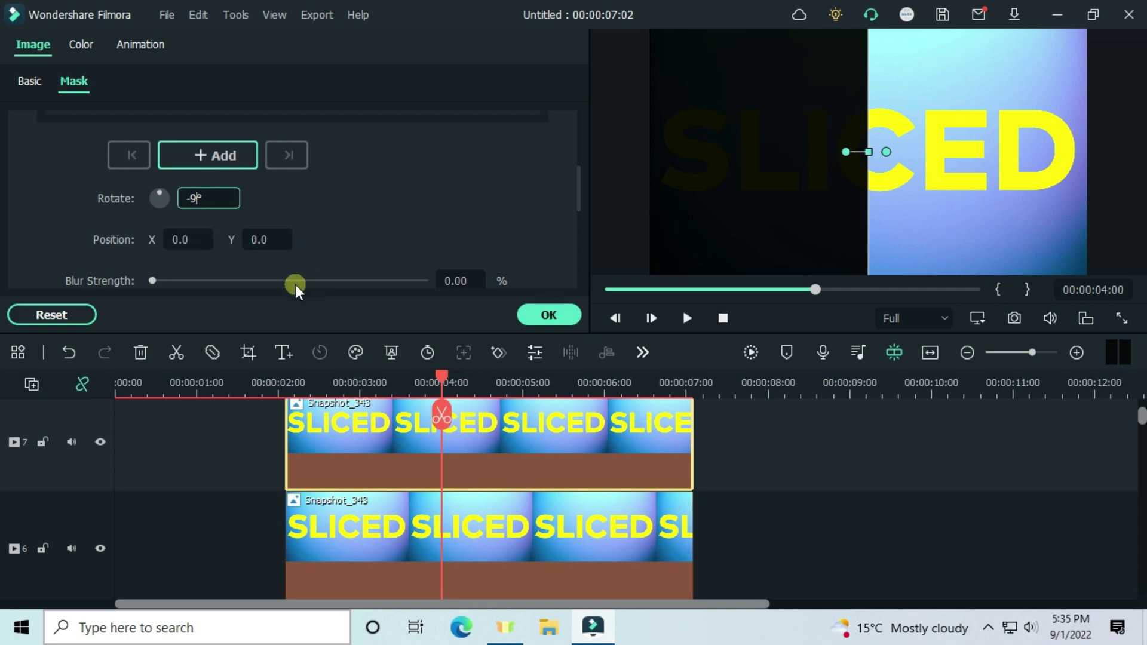
text(.99)
click(183, 239)
text(-)
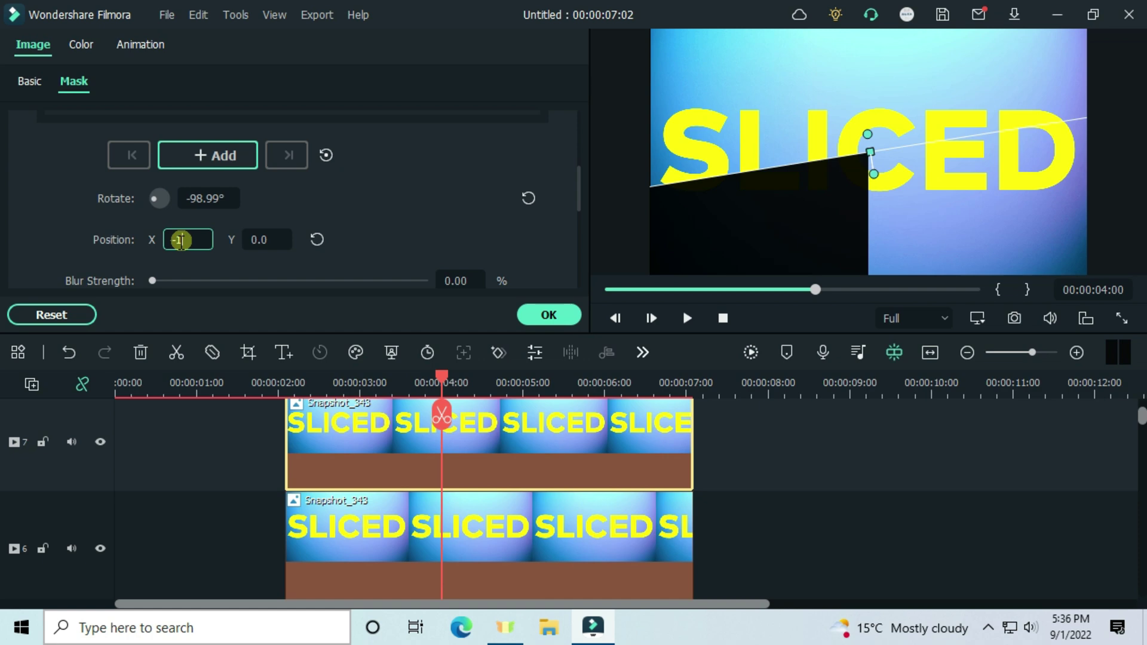
text(1.3)
click(256, 233)
text(0.6)
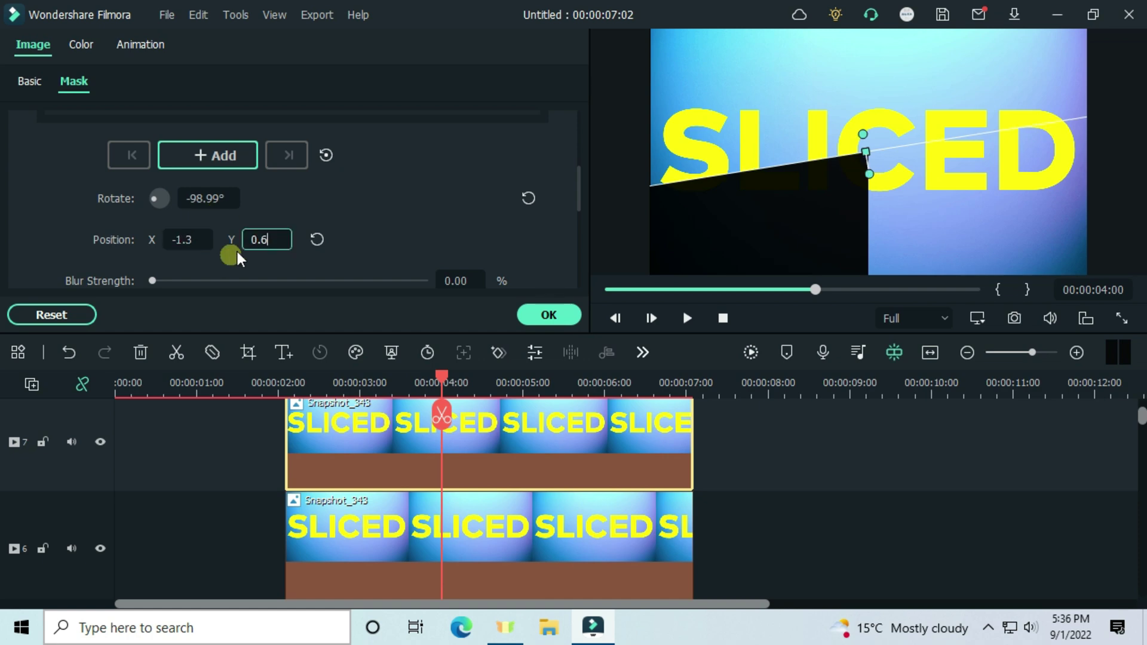
click(351, 245)
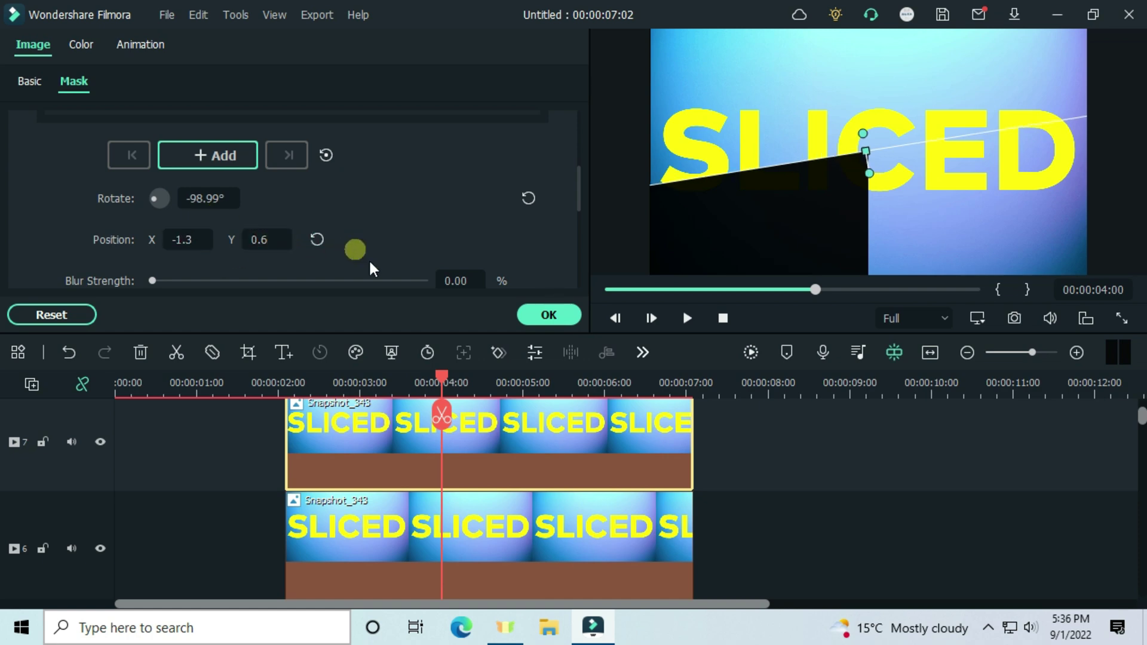
click(544, 312)
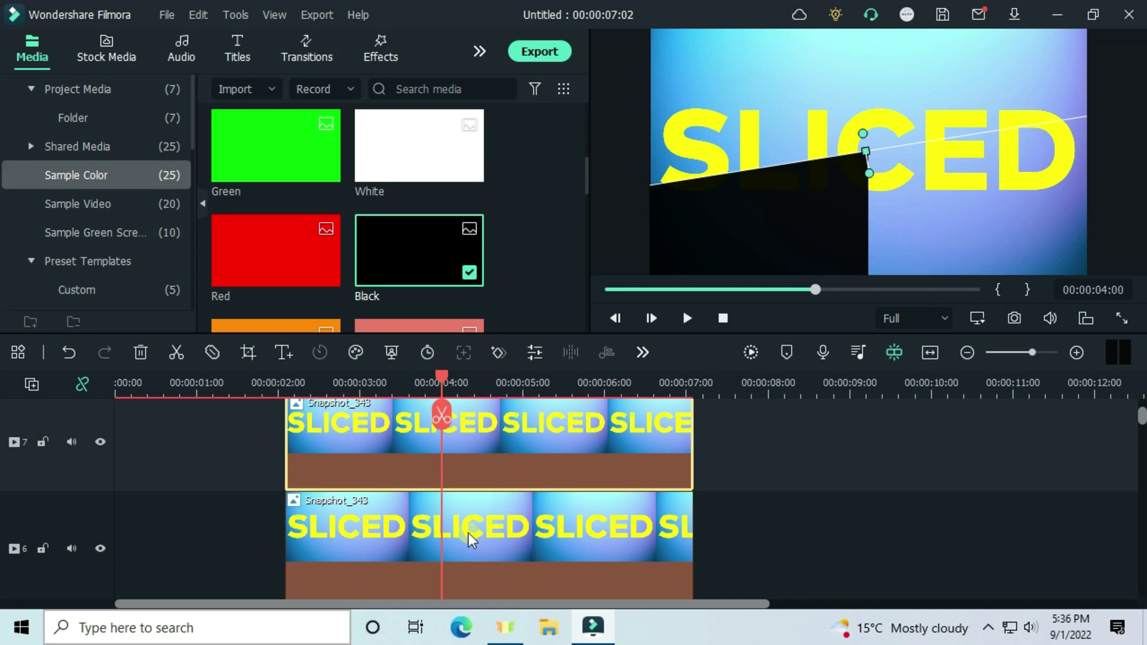
Step: Set the lower snapshot clip's mask to Rotate 81°, Position X 6.8 and Y 4.4
double_click(469, 531)
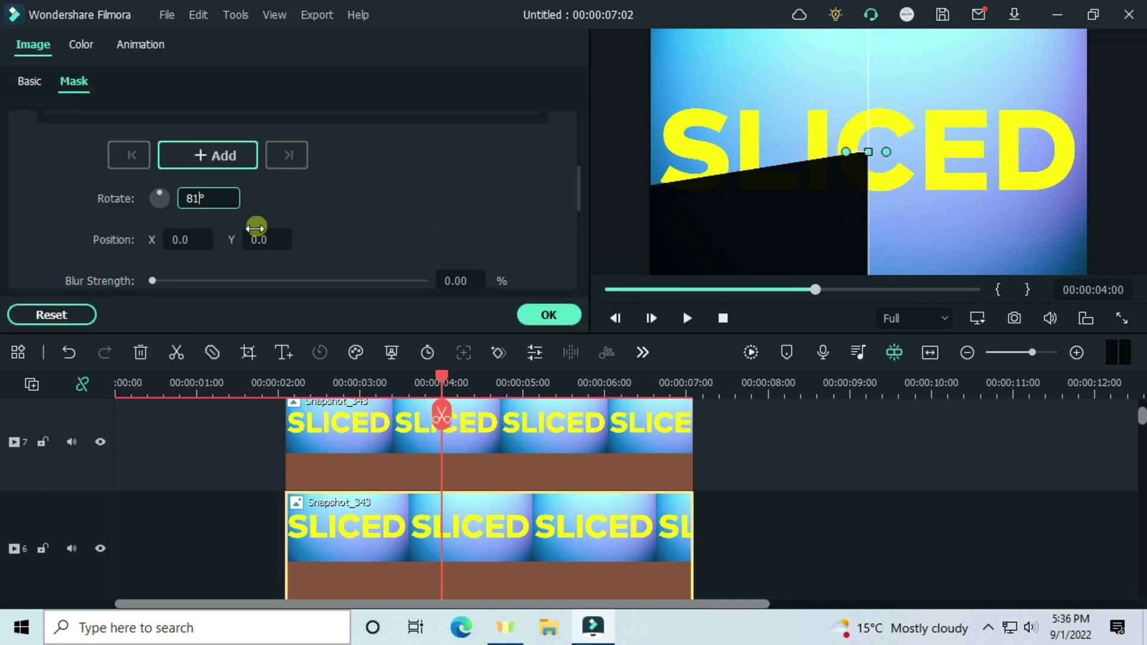
click(188, 241)
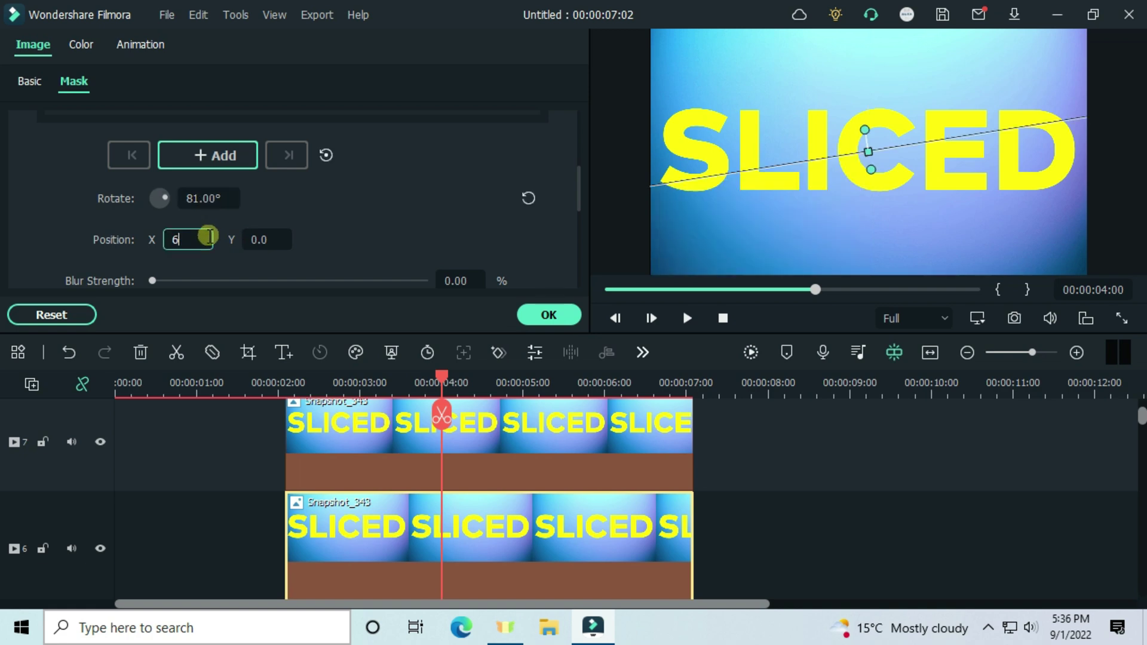
text(6.8)
key(Tab)
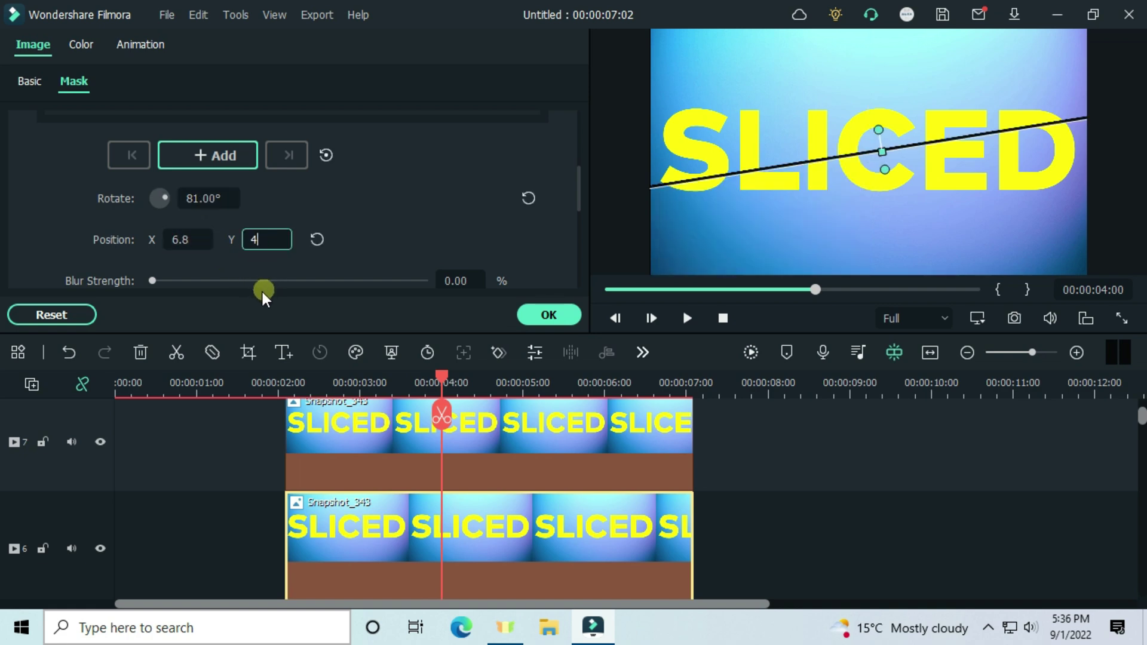
click(383, 249)
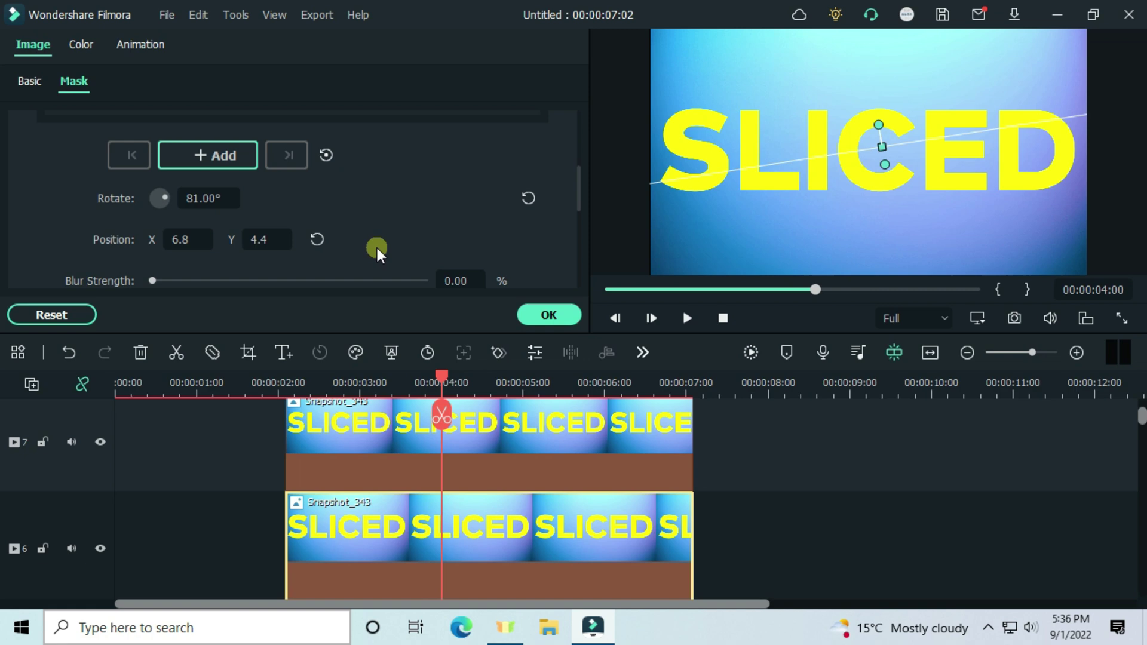
Step: Realign the upper and lower SLICED clips so their starts line up on the timeline
drag(656, 440, 768, 421)
click(766, 417)
drag(717, 461, 589, 472)
drag(586, 539, 576, 579)
Step: Add a starting position keyframe to the lower SLICED clip at 2:07
double_click(496, 580)
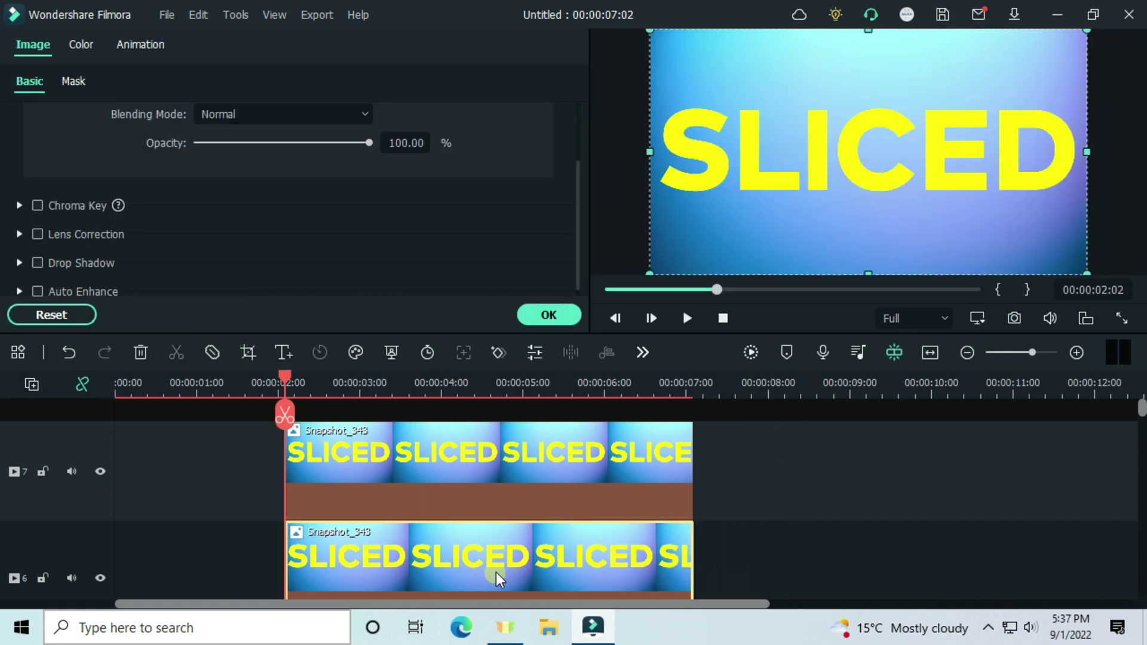
scroll(499, 564, down, 1)
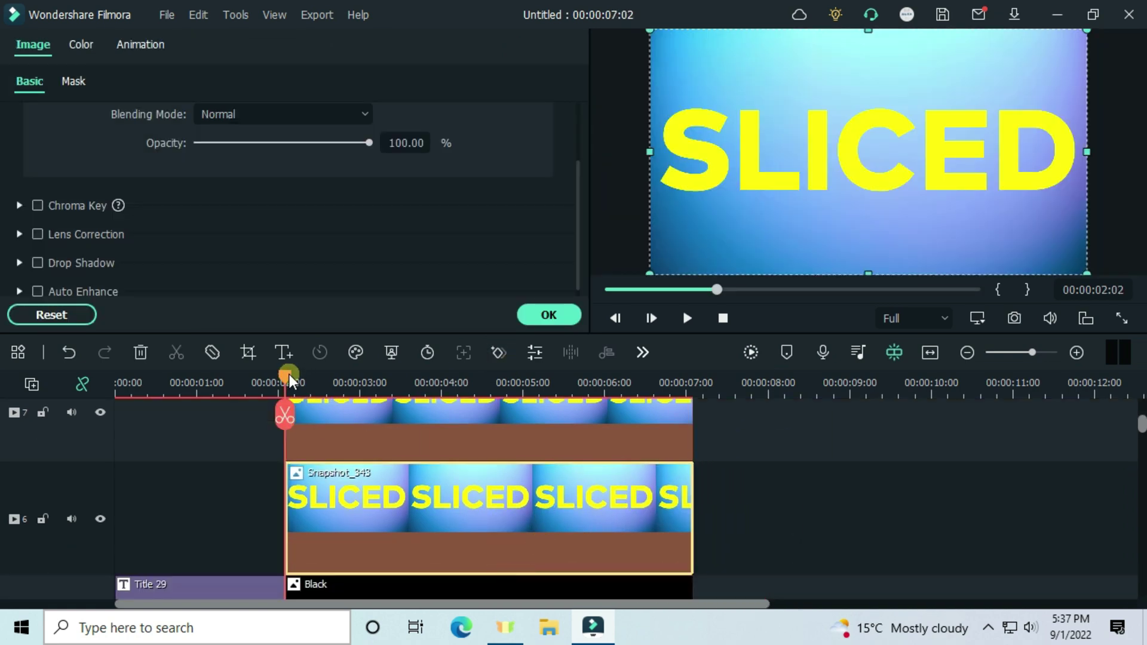
drag(290, 379, 303, 395)
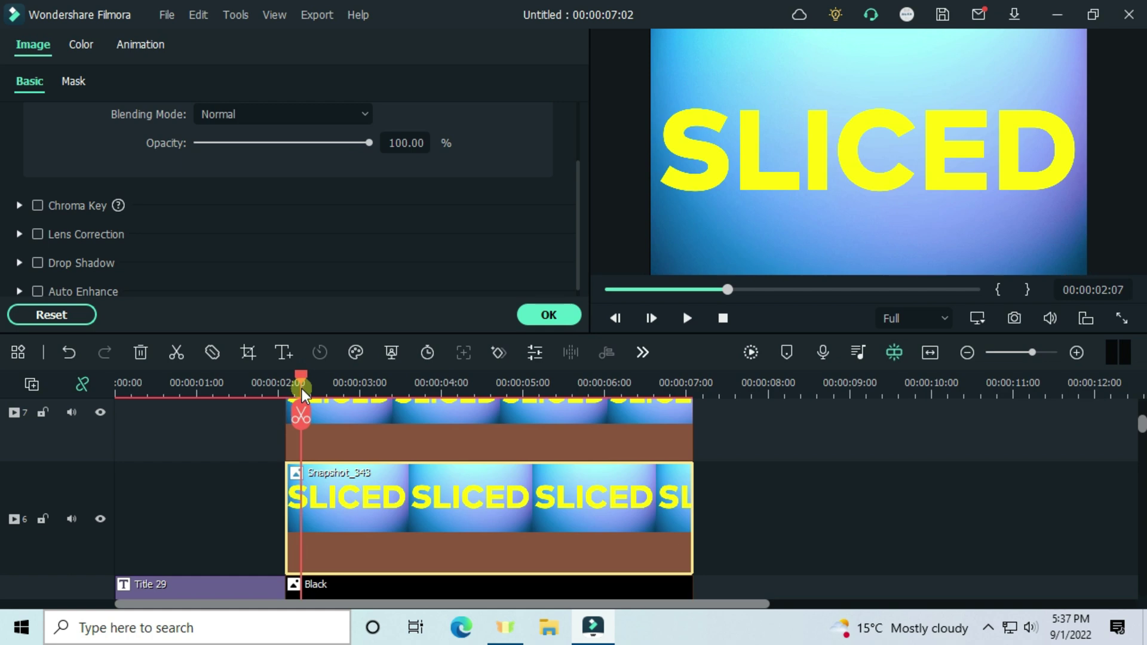
click(143, 44)
click(202, 114)
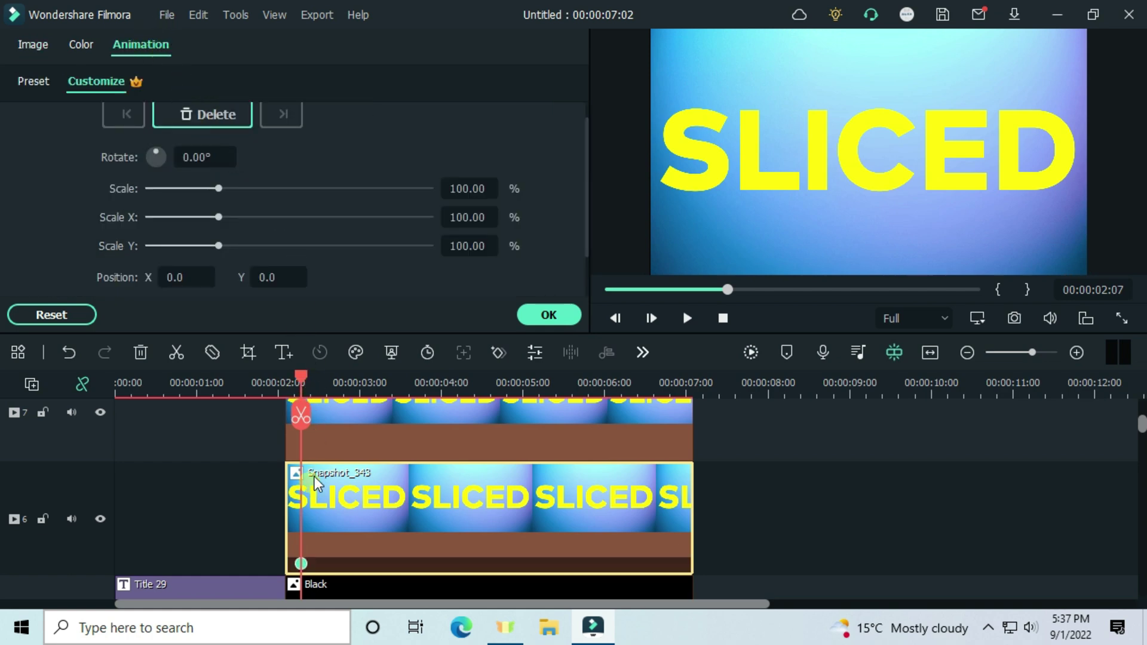
Step: Add a 2:14 keyframe with Y position -3.0, another at 2:20, then edit Y at 3:02
scroll(353, 385, up, 3)
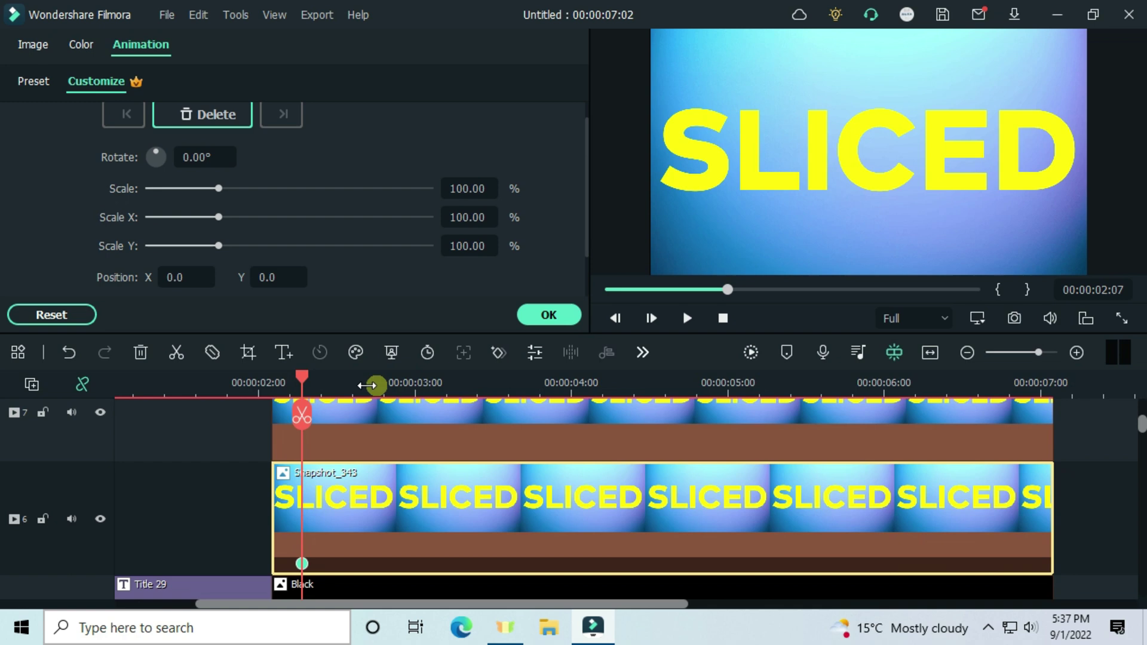
drag(349, 387, 346, 378)
click(279, 277)
text(-)
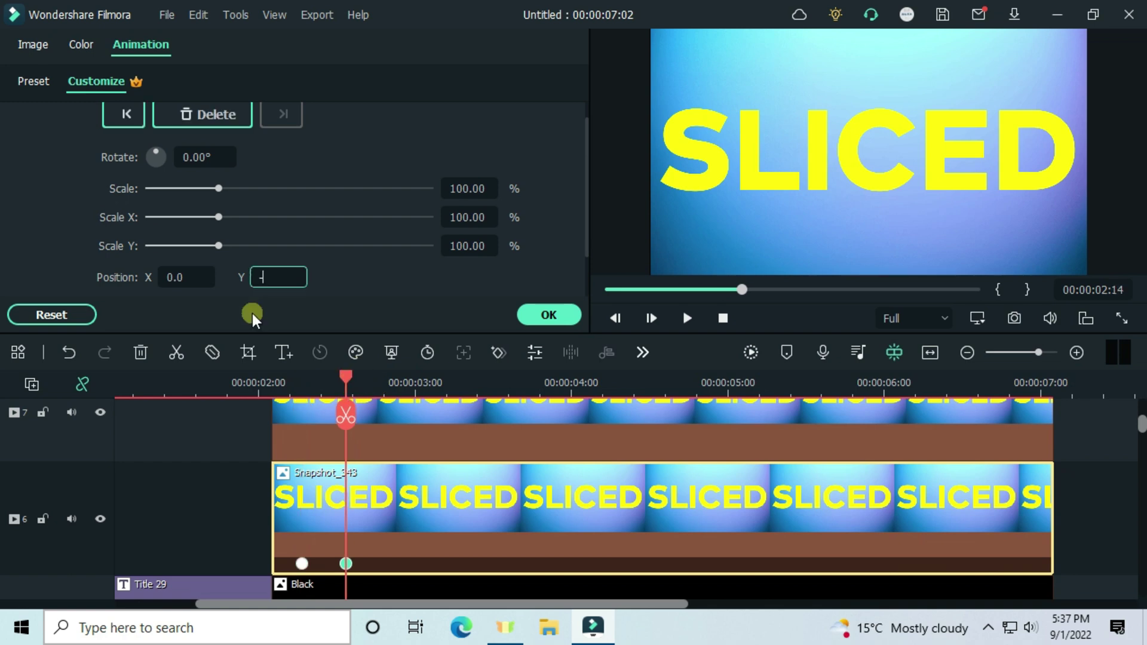
text(3)
key(Return)
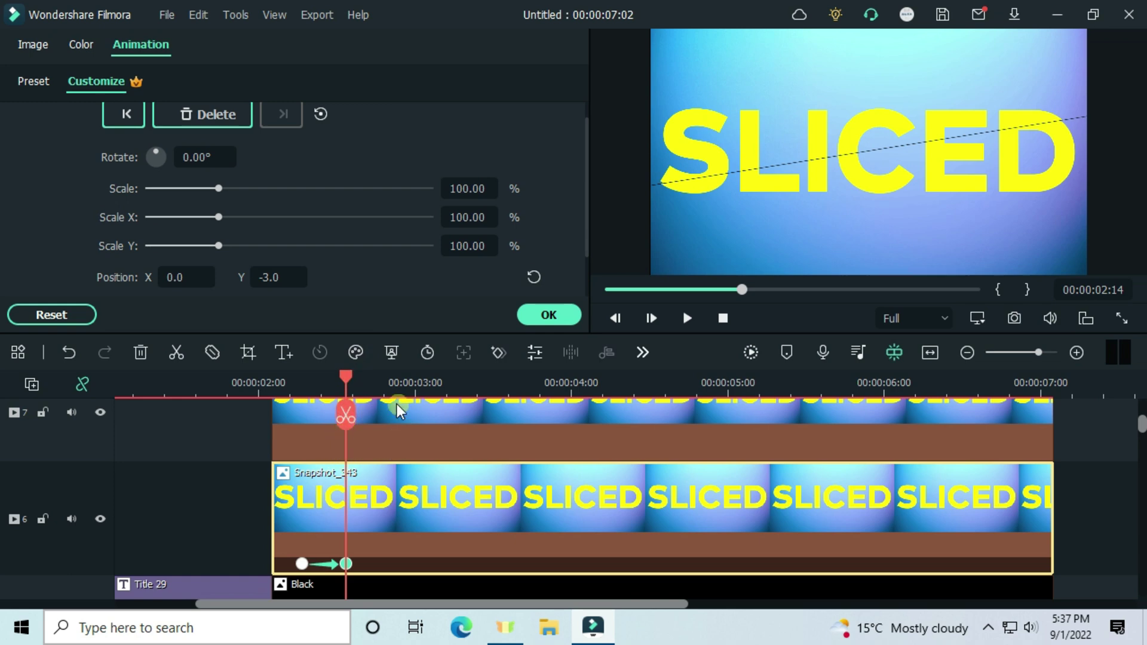
click(383, 389)
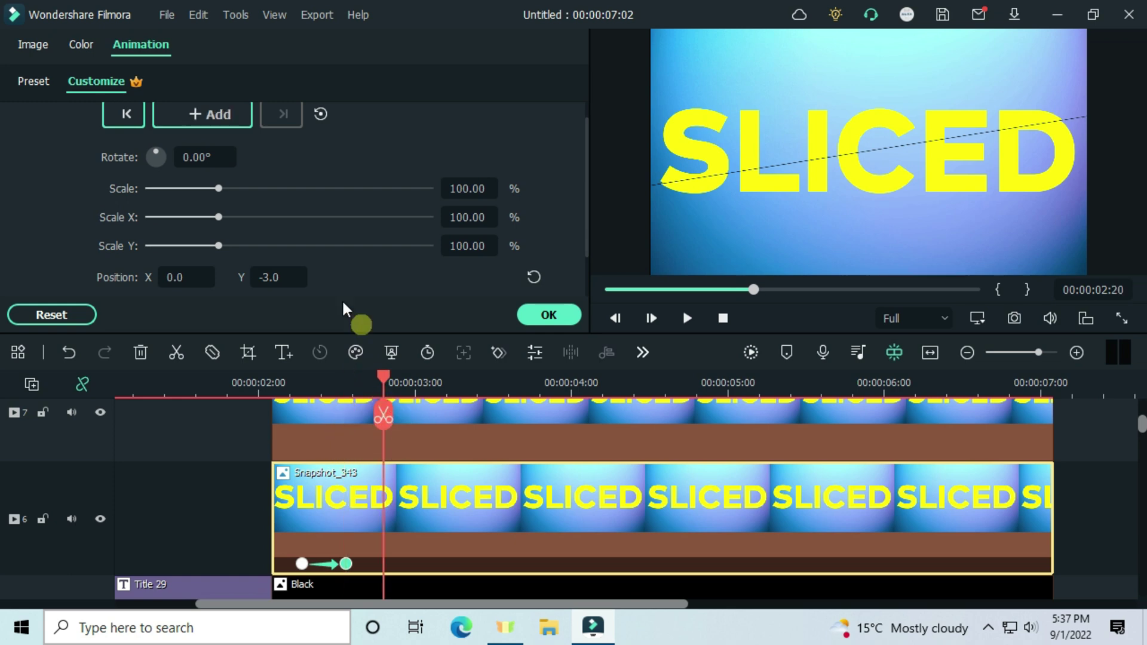
click(224, 116)
click(428, 376)
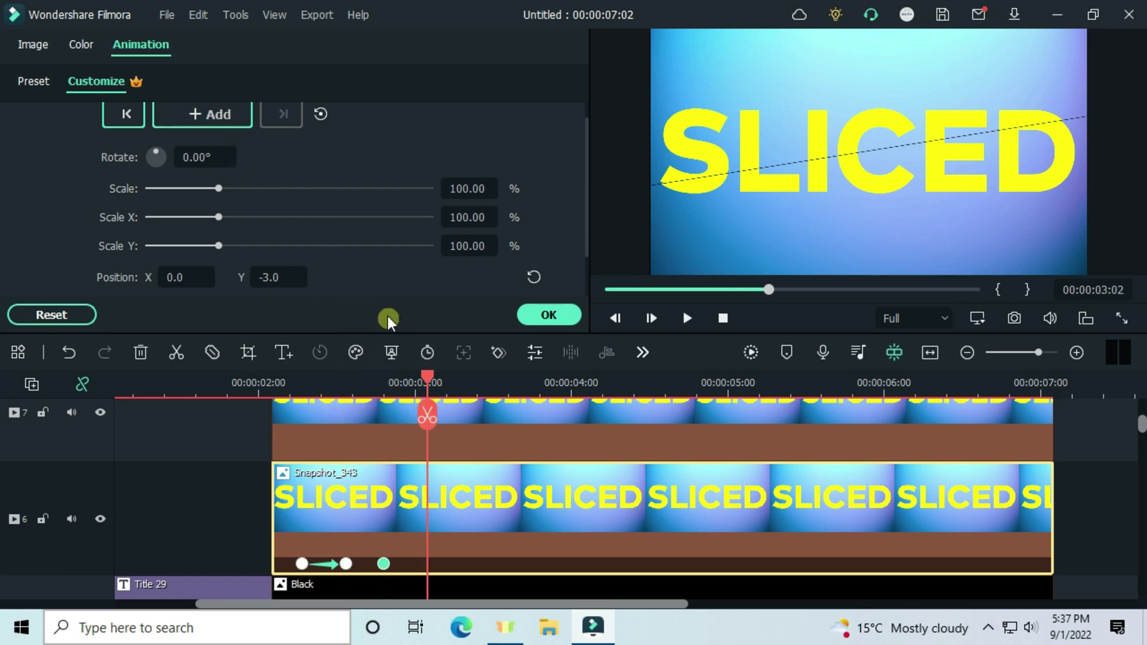
click(270, 281)
Step: Set the lower SLICED clip's Y position to -7.0 and add a keyframe at 3:11
text(-7)
key(Return)
click(472, 383)
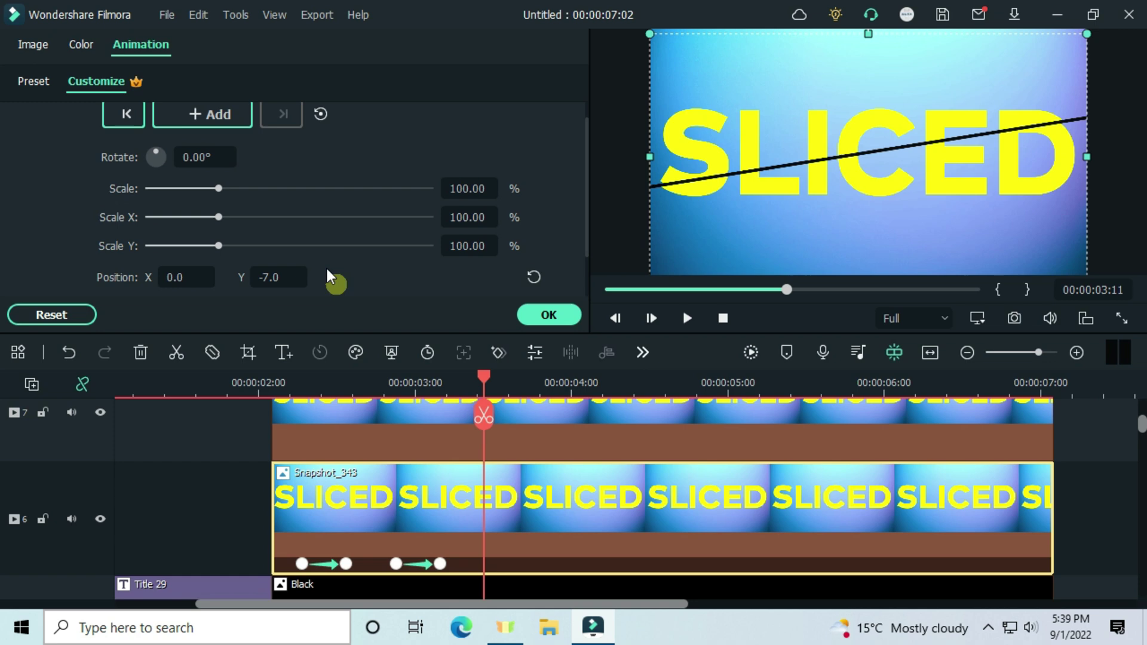
click(207, 117)
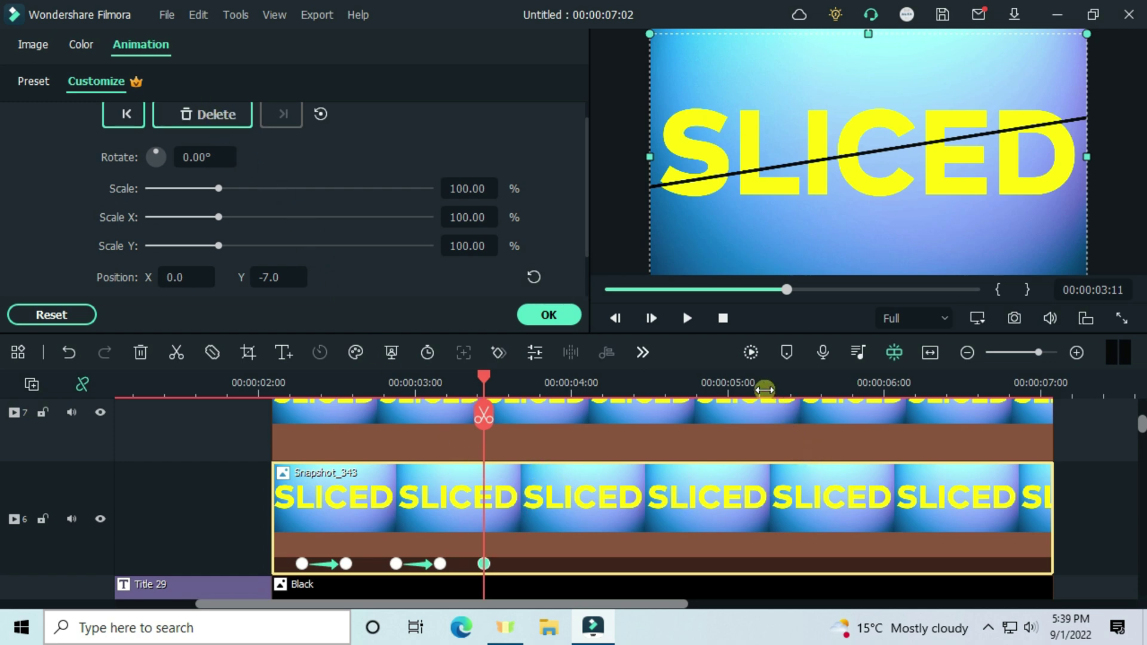
Step: At 4:24, move the clip to X -17.8, Y -272.5 with -10° rotation and apply
click(720, 391)
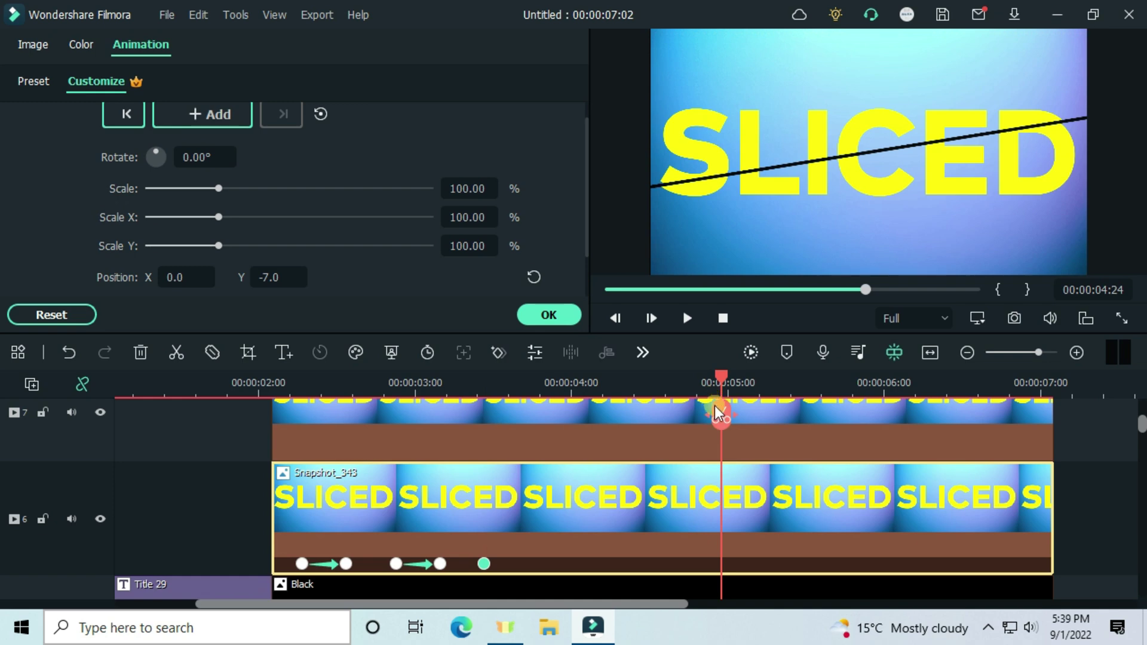
click(273, 277)
double_click(266, 277)
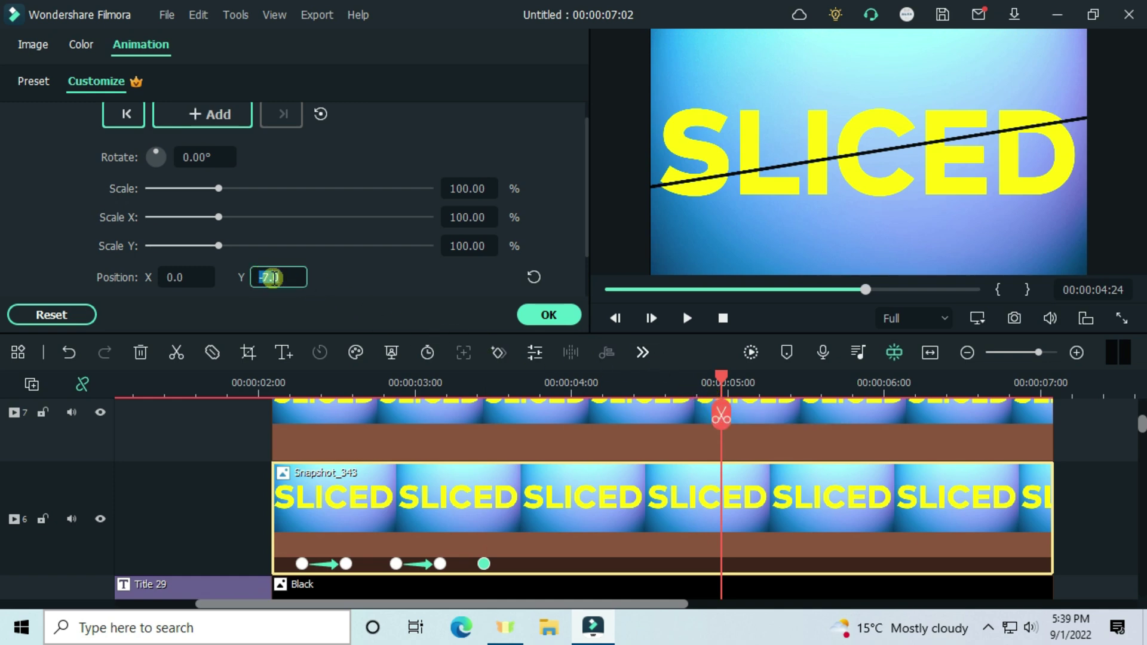
drag(270, 277, 288, 272)
text(-272.5)
click(213, 285)
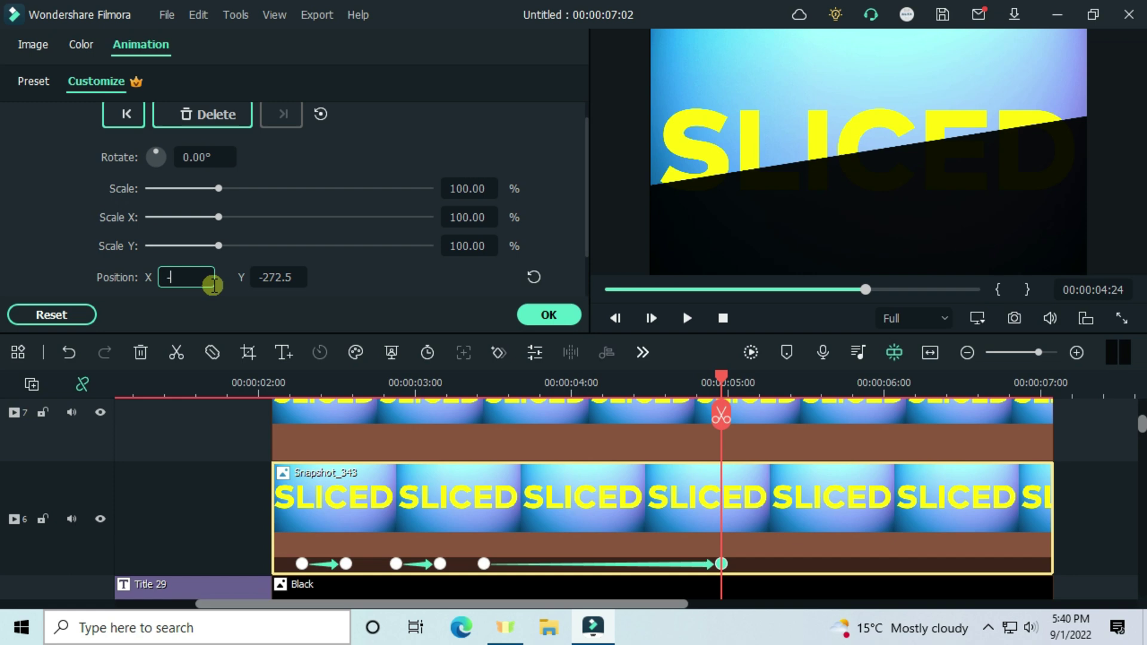
text(-17.8)
click(197, 157)
text(-10)
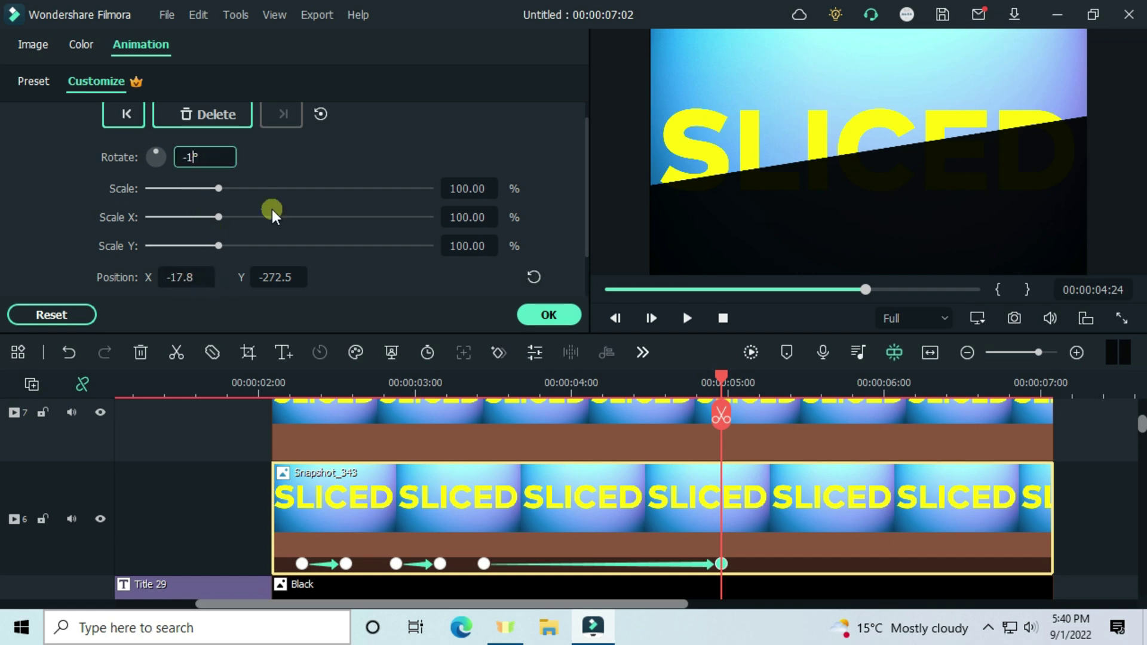
click(541, 321)
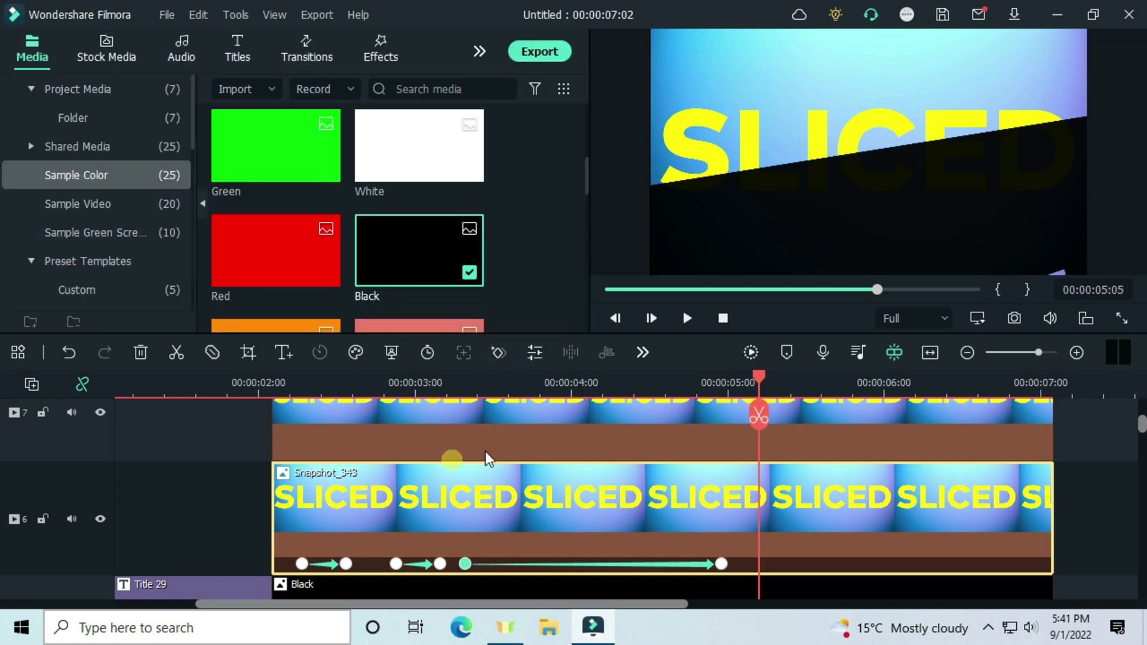
Step: Render the timeline preview, then play the slice animation starting from 2:00
click(751, 352)
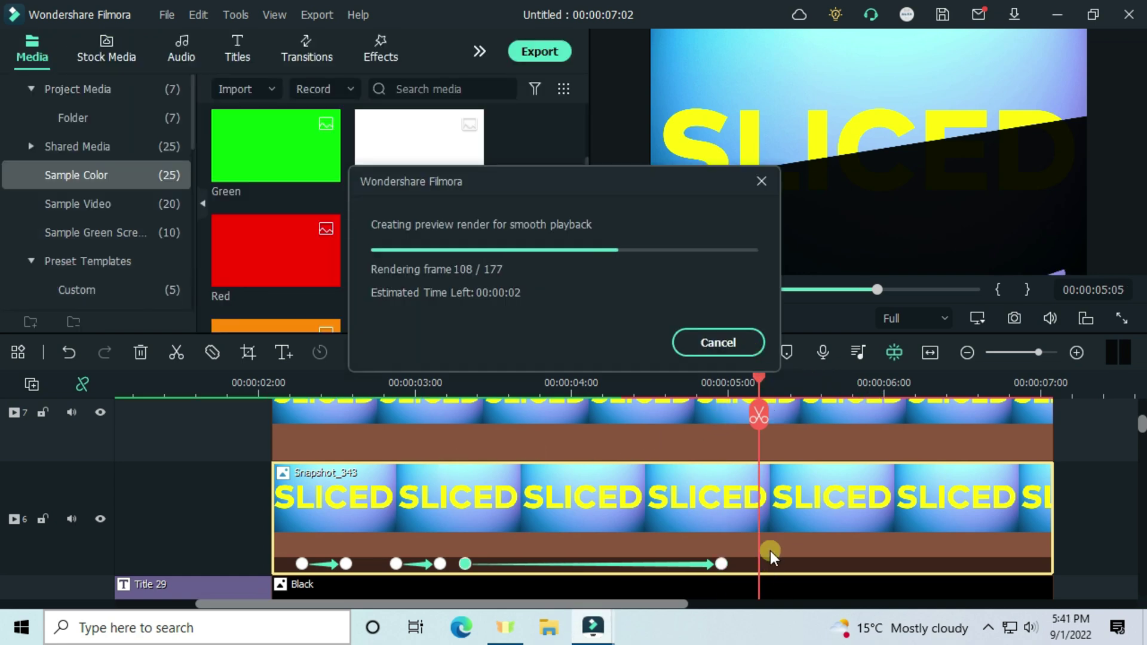
click(245, 388)
key(space)
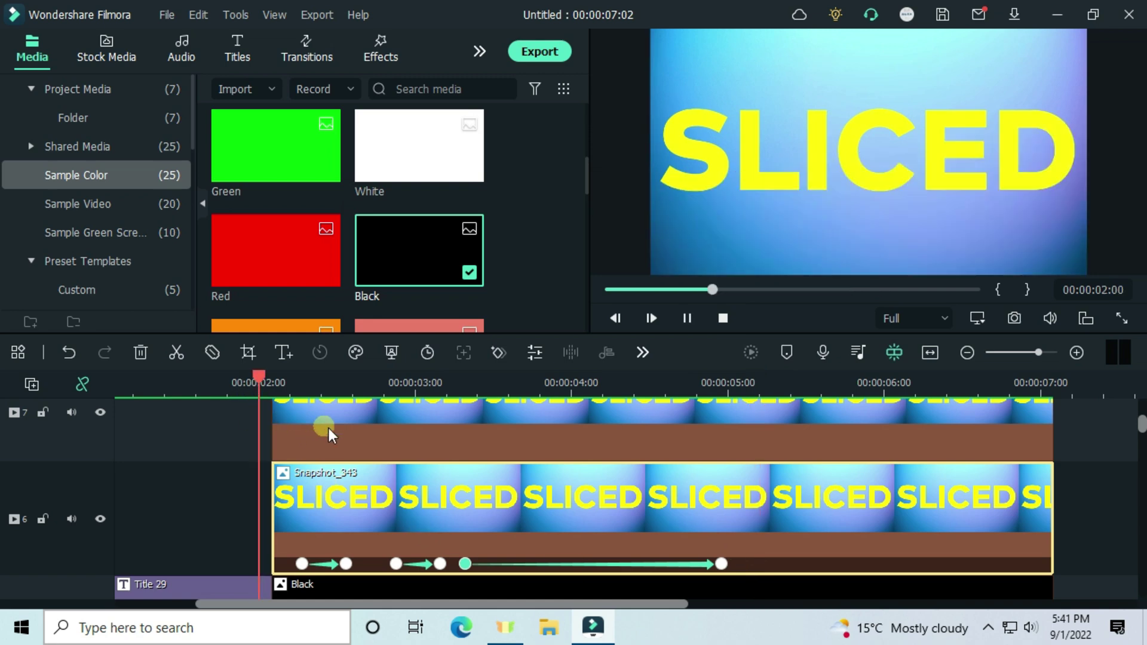